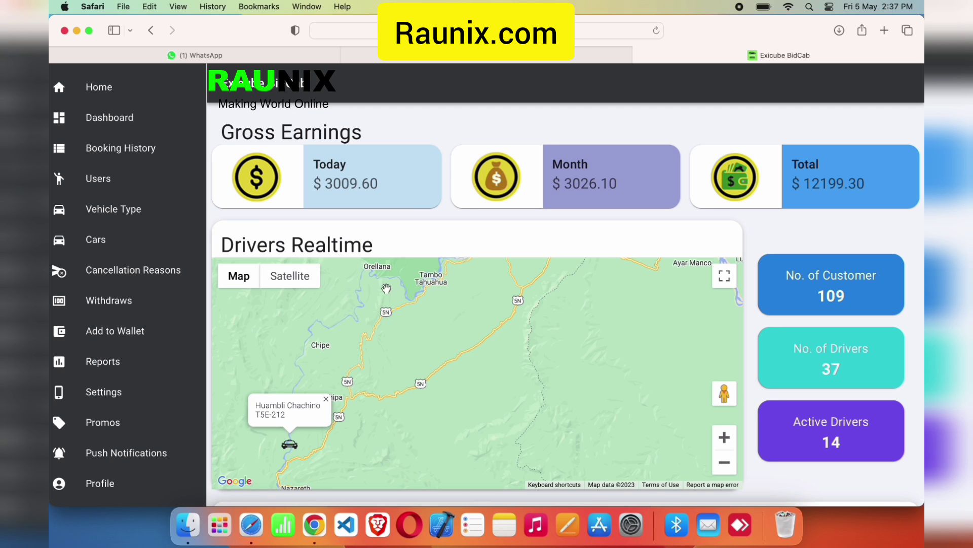
Zoom the Drivers Realtime map all the way out to a world view
click(724, 463)
click(724, 463)
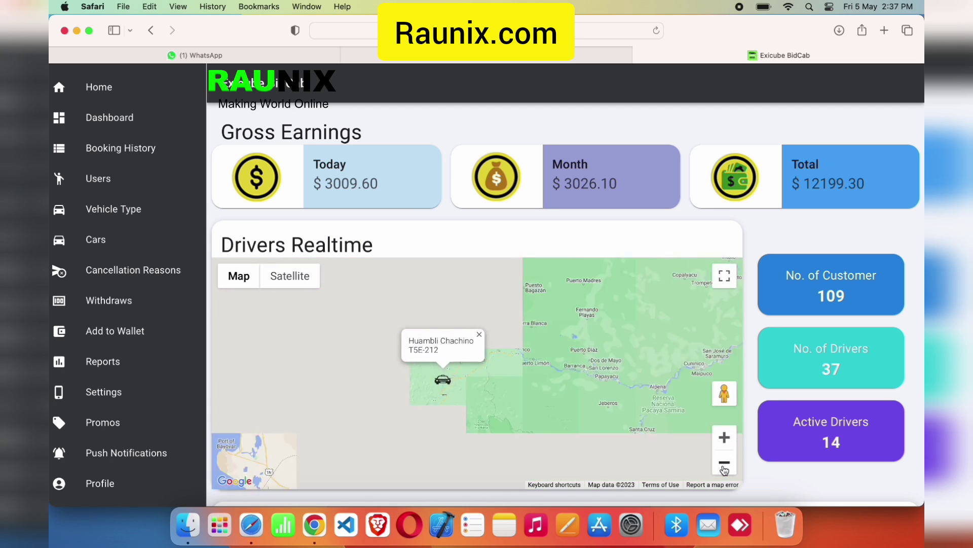
click(724, 463)
click(725, 463)
click(724, 464)
click(725, 463)
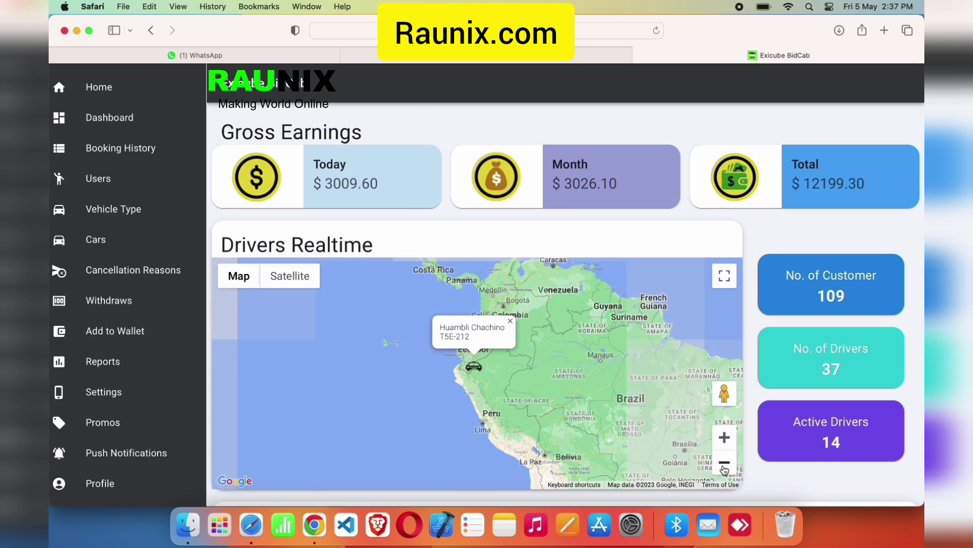
click(724, 463)
click(725, 463)
click(724, 463)
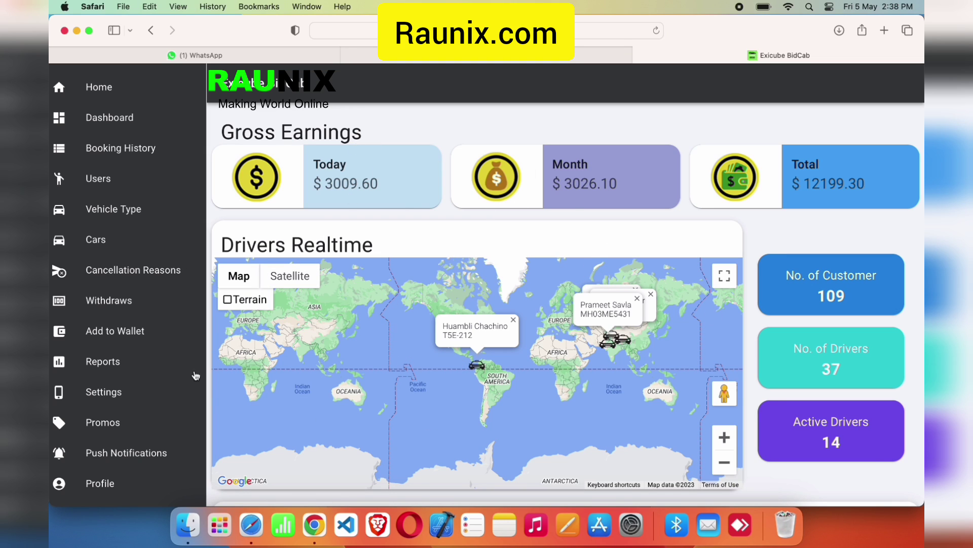
Pan the map to Asia and zoom in on the active drivers in India
click(725, 447)
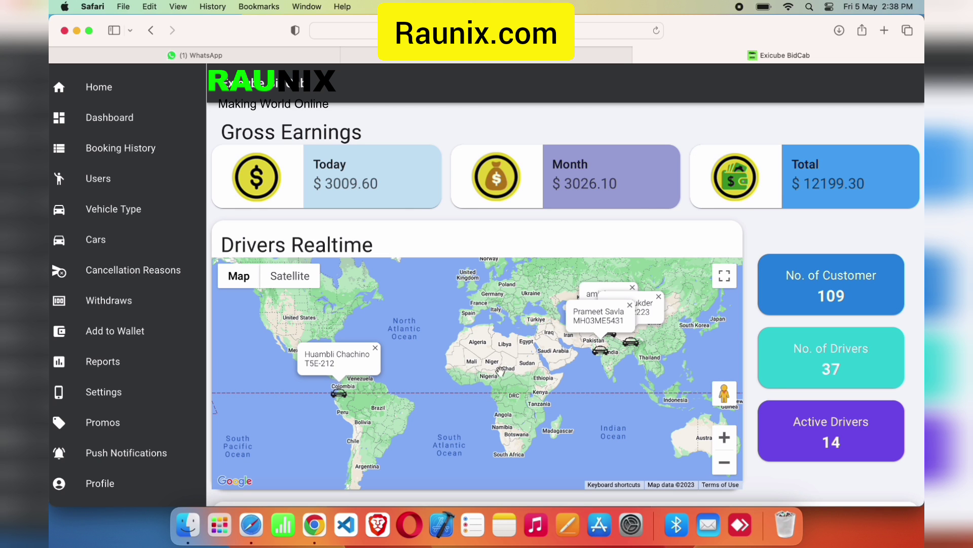
click(725, 437)
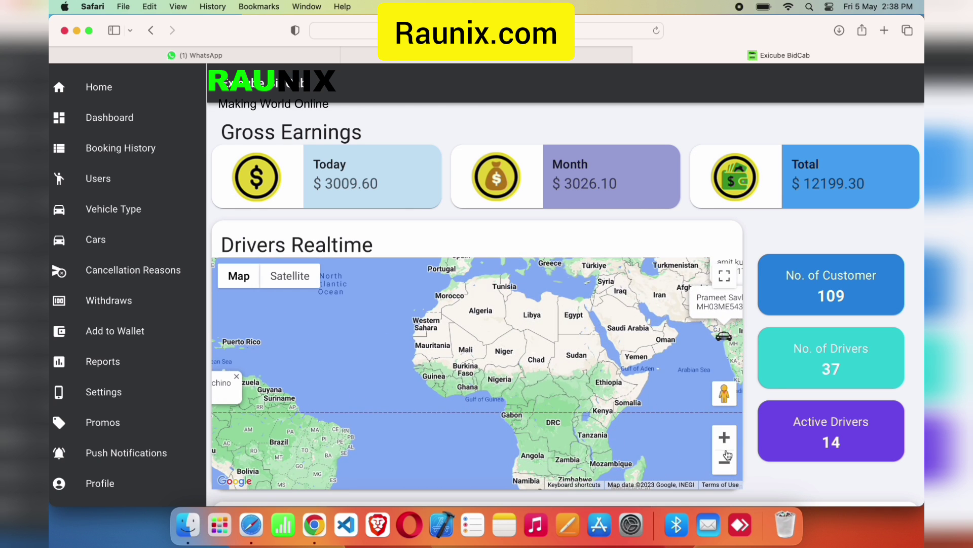
click(725, 463)
drag(735, 391, 689, 420)
click(725, 437)
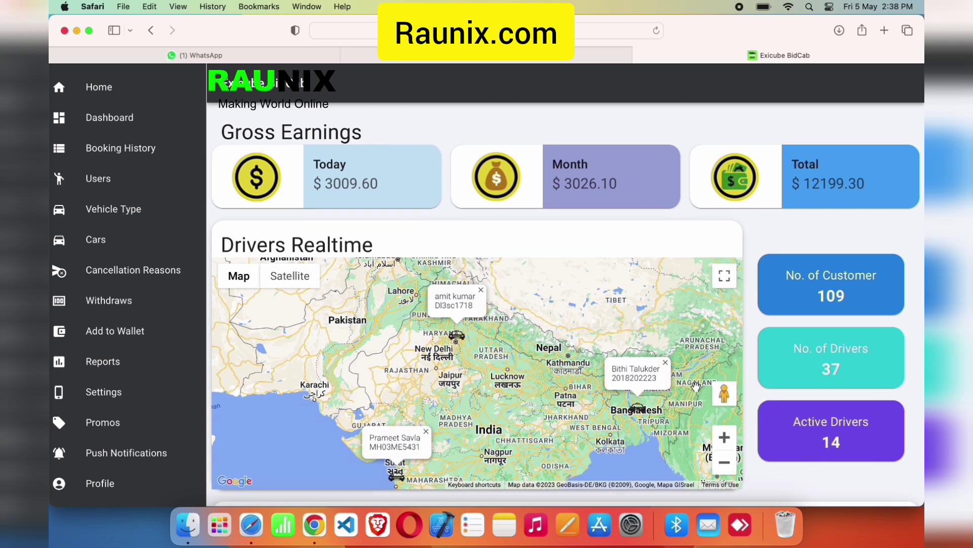
Scroll the dashboard down to the Booking Chart
scroll(696, 385, down, 5)
scroll(507, 297, up, 6)
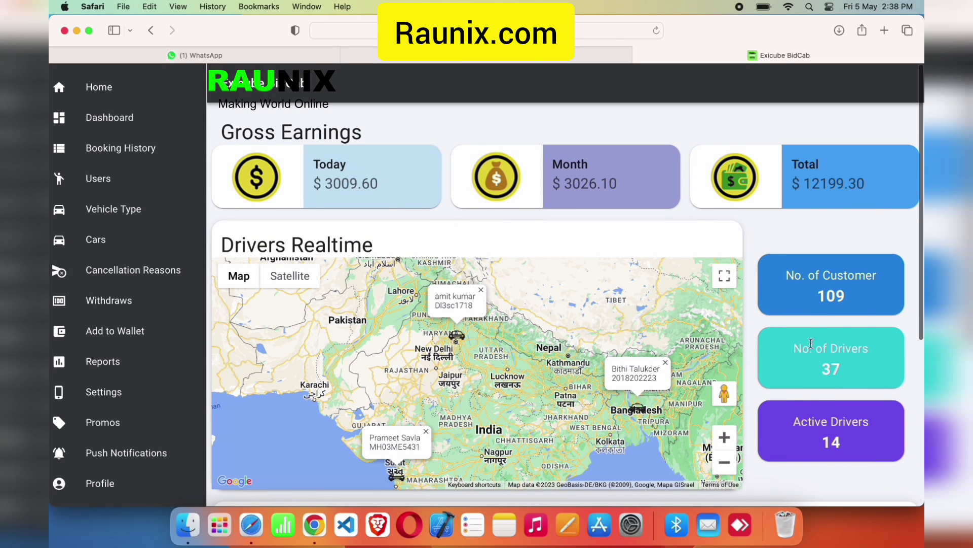
scroll(811, 343, down, 5)
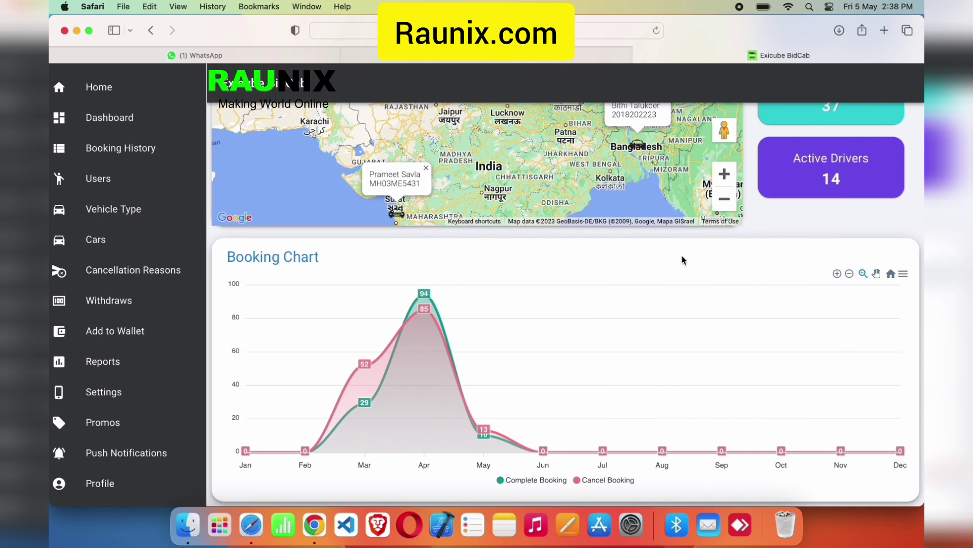
Zoom the Booking Chart in to fewer months, then back out to the full year
mouse_move(364, 380)
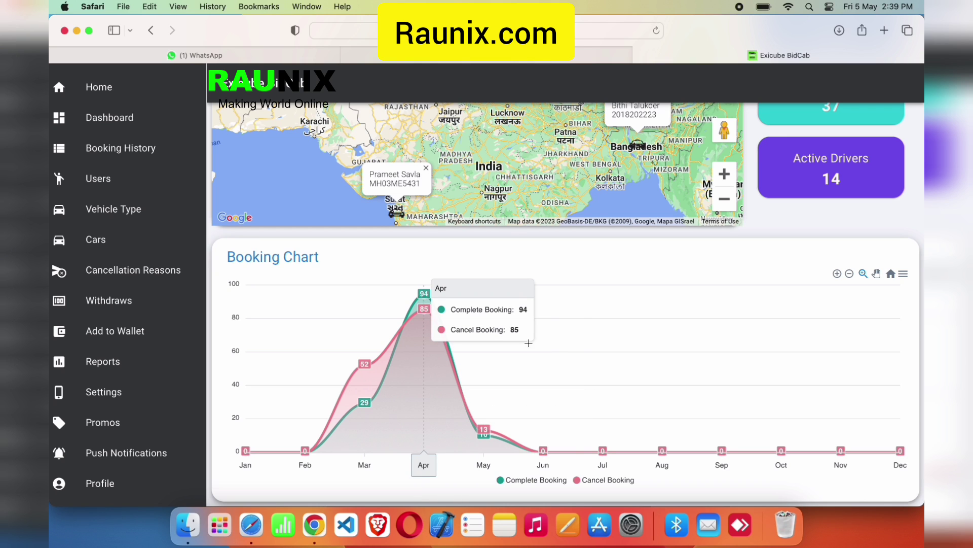
click(837, 274)
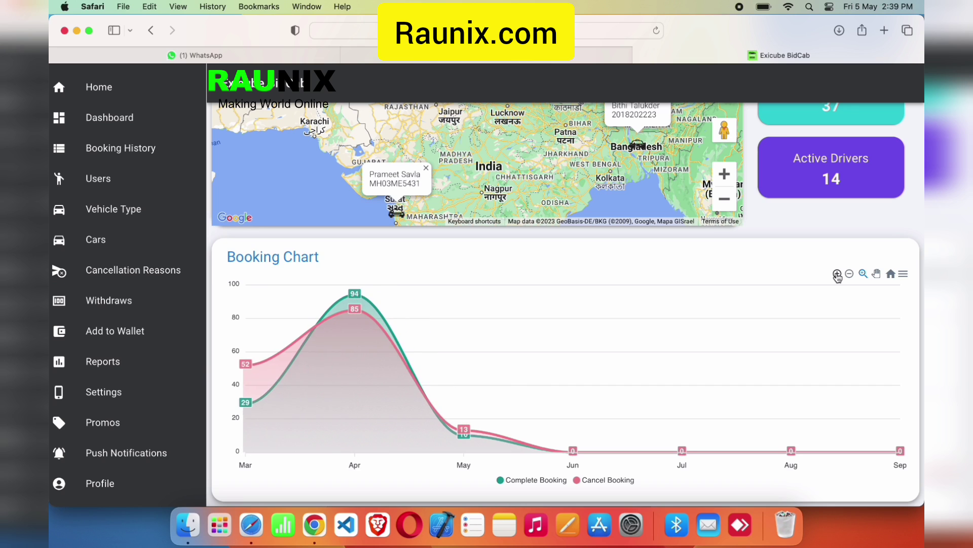
click(837, 274)
click(850, 274)
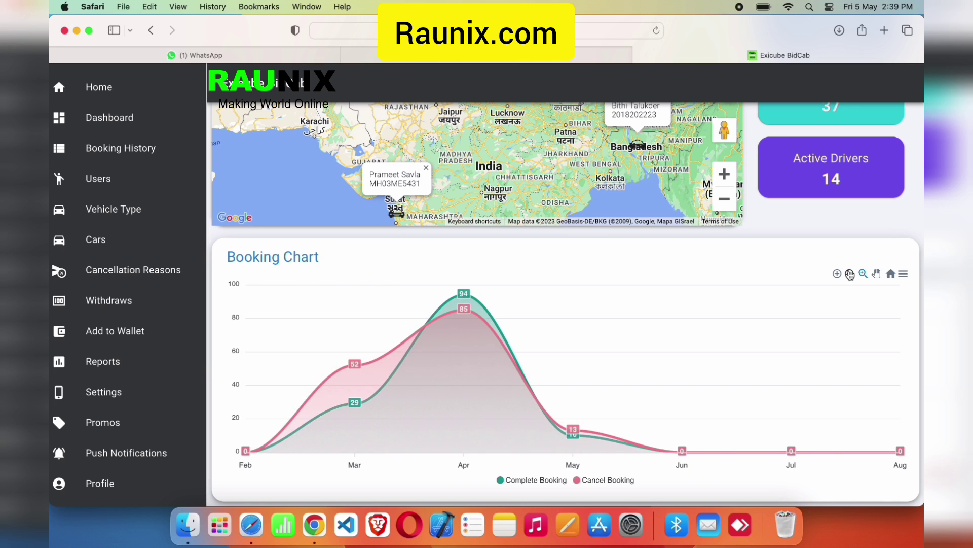
click(849, 274)
Switch the chart to the pan tool and show its Download SVG/PNG/CSV menu
click(901, 276)
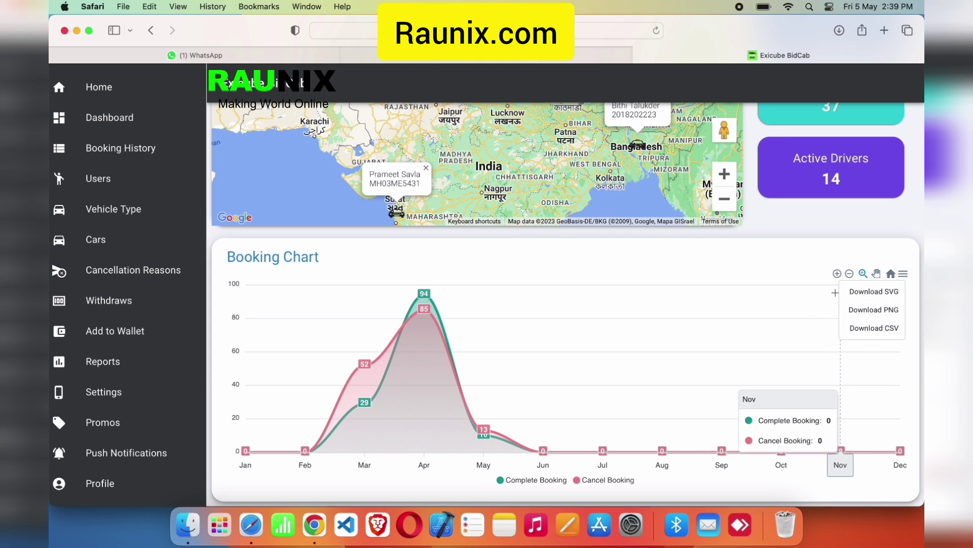
click(876, 274)
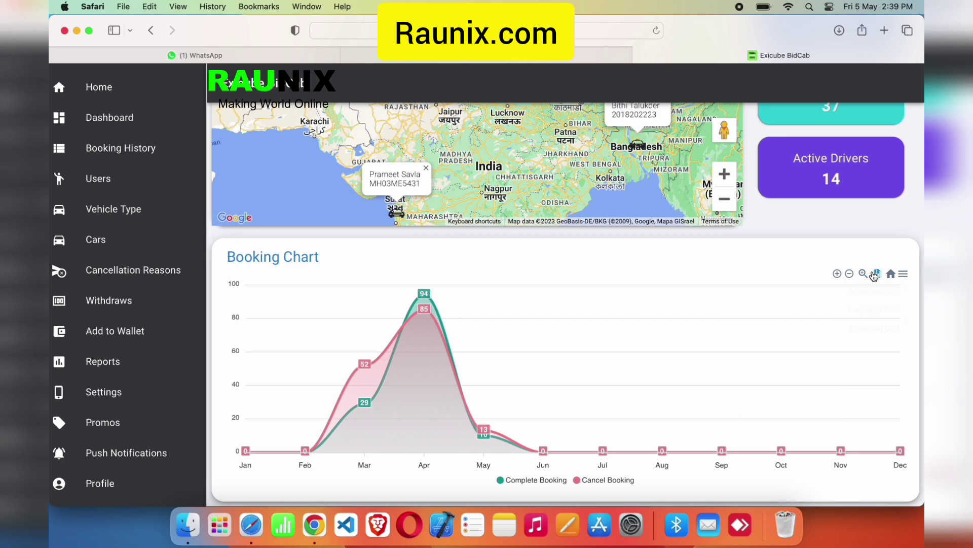
click(903, 274)
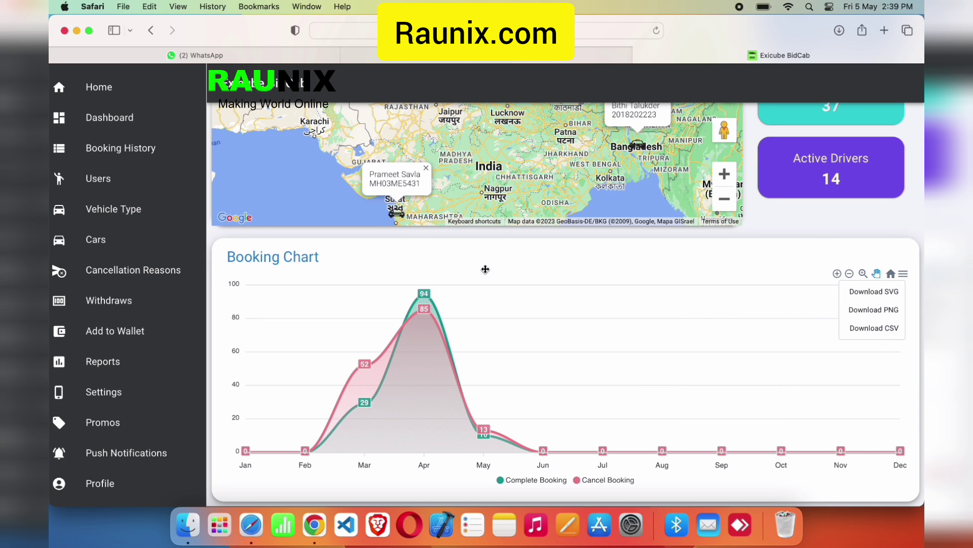
Go to Users and view the Drivers list, then the All Admins list
click(111, 180)
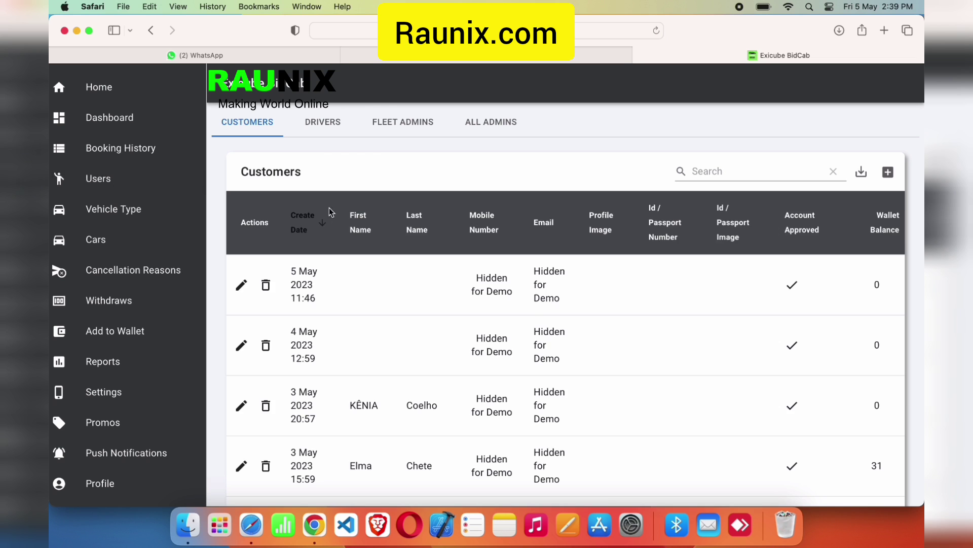
scroll(530, 318, right, 1)
scroll(531, 318, down, 3)
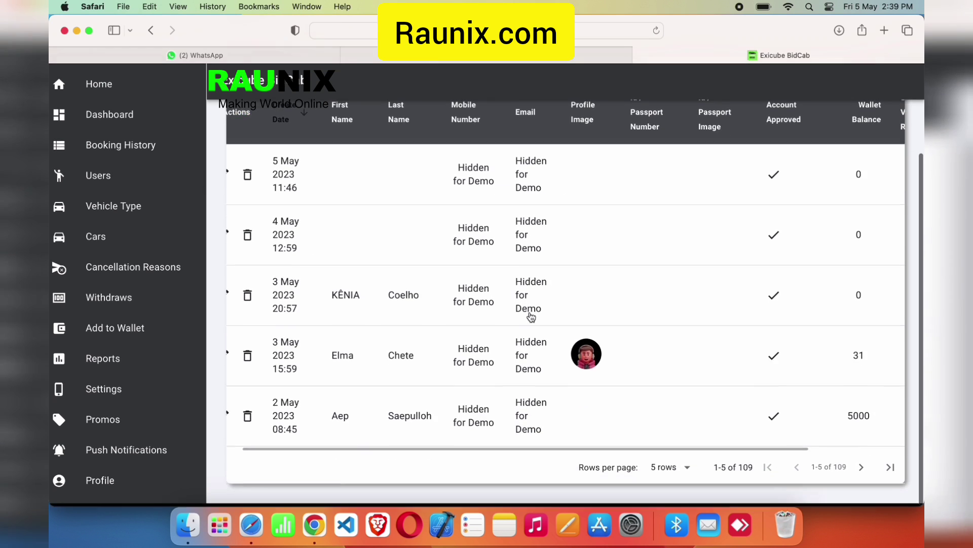
scroll(531, 317, up, 3)
click(325, 122)
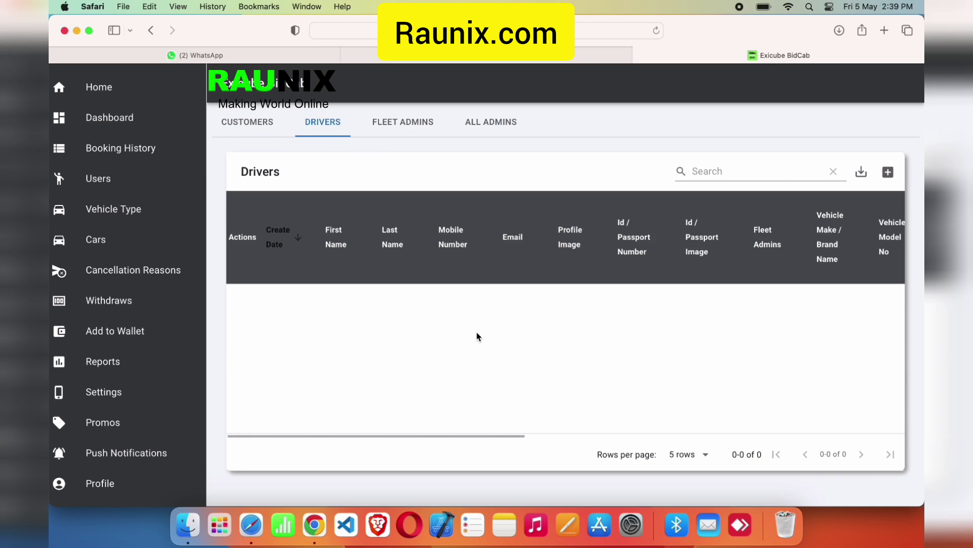
click(488, 123)
Add a blank admin row and select its First Name and Last Name fields
click(887, 185)
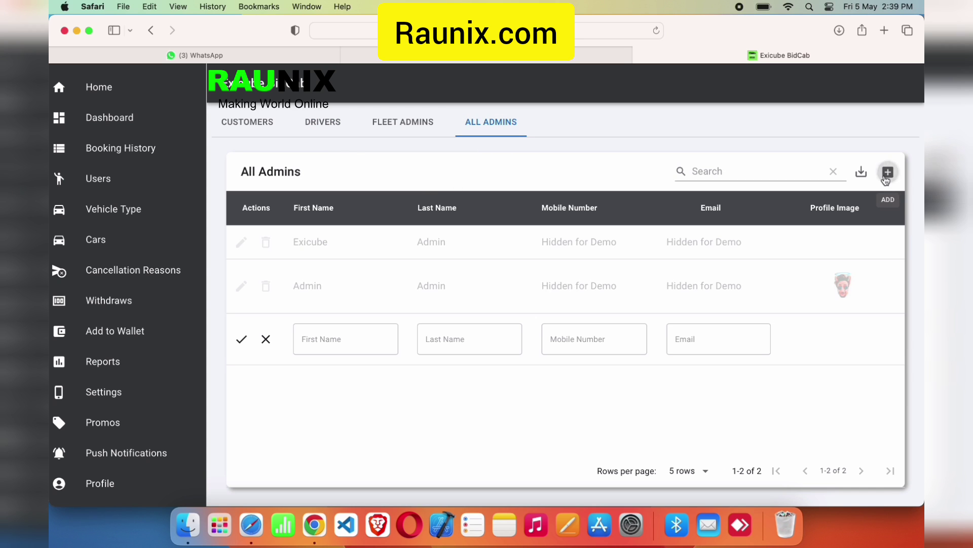
click(373, 340)
click(464, 342)
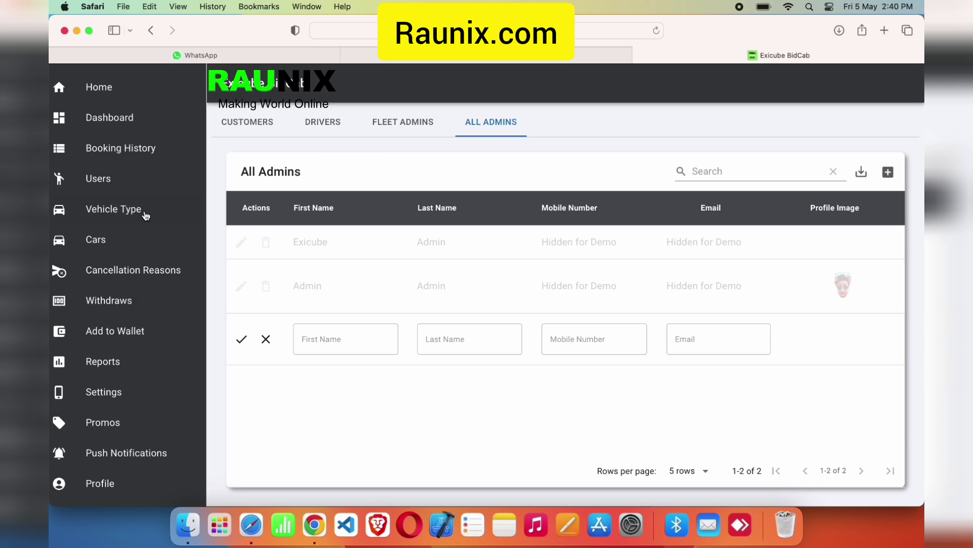
In the Drivers list, put the 23:02 driver row into edit mode and scroll across its columns
click(323, 121)
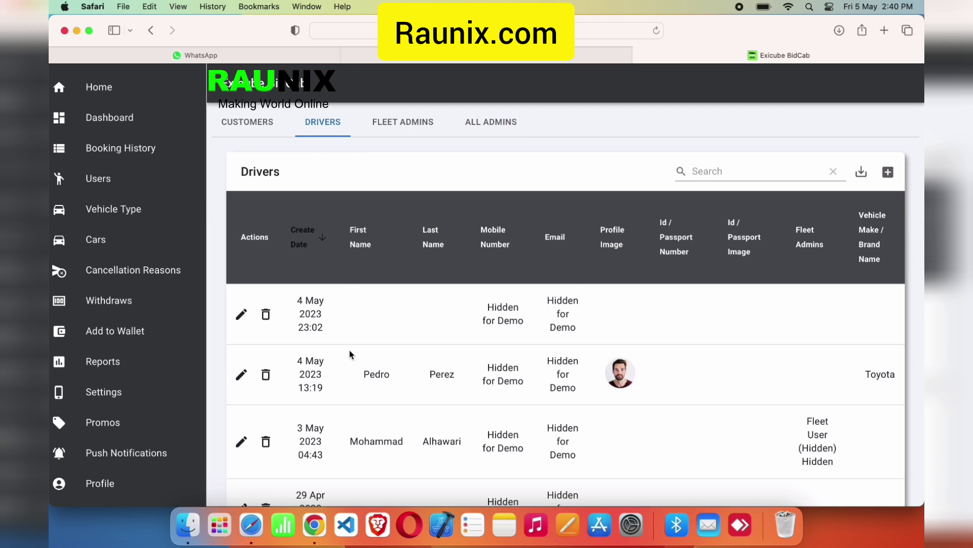
click(242, 315)
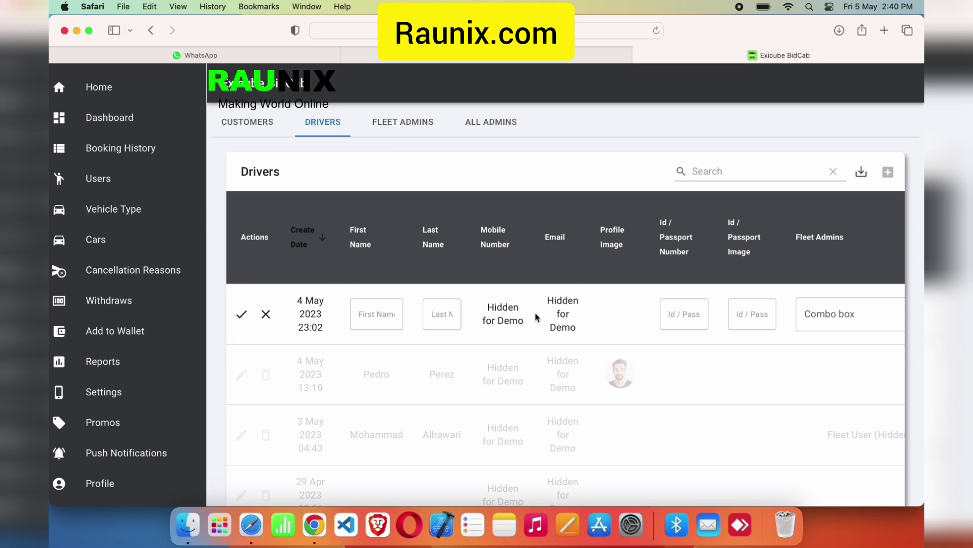
scroll(659, 304, right, 10)
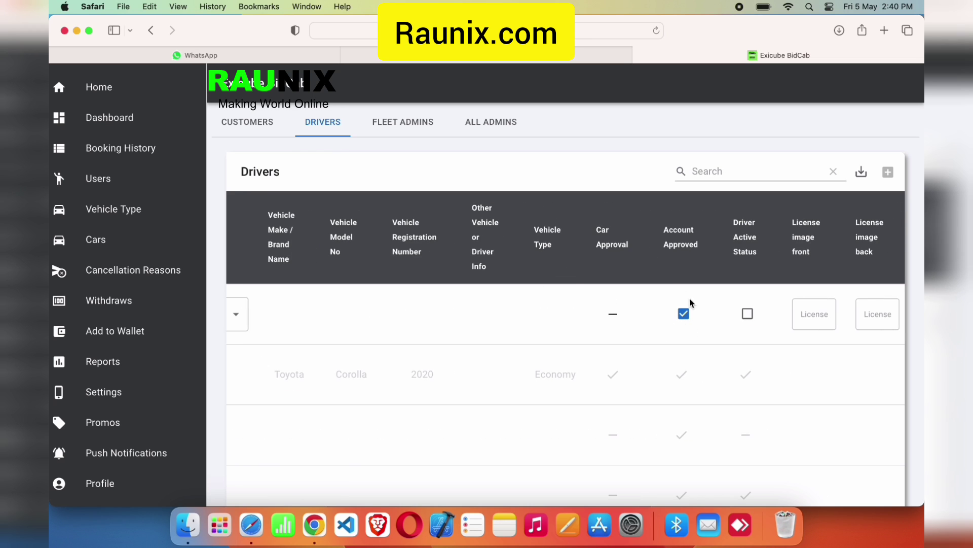
scroll(409, 279, left, 10)
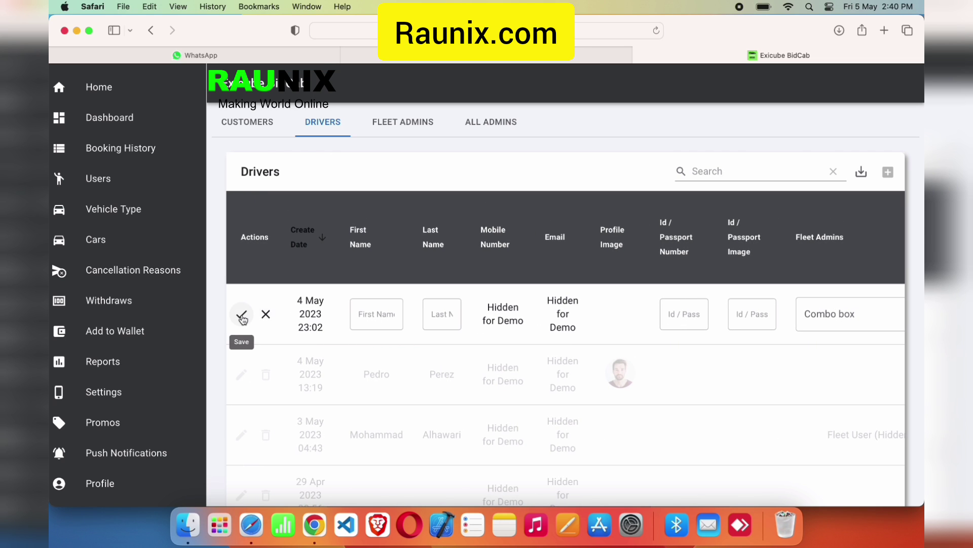
scroll(634, 343, right, 5)
scroll(635, 343, left, 5)
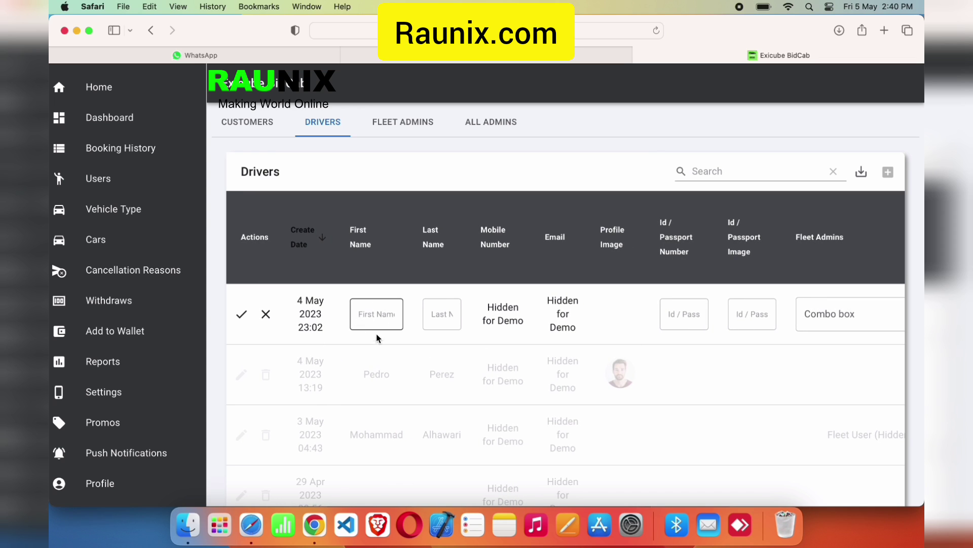
Cancel that edit, edit the 4 May 13:19 driver, and review its vehicle and wallet columns
click(266, 313)
click(241, 374)
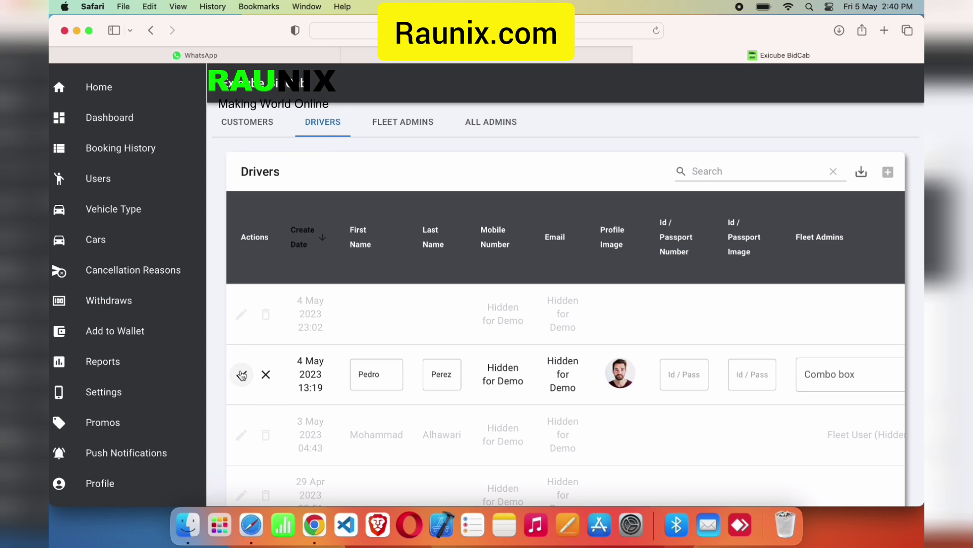
scroll(558, 376, right, 5)
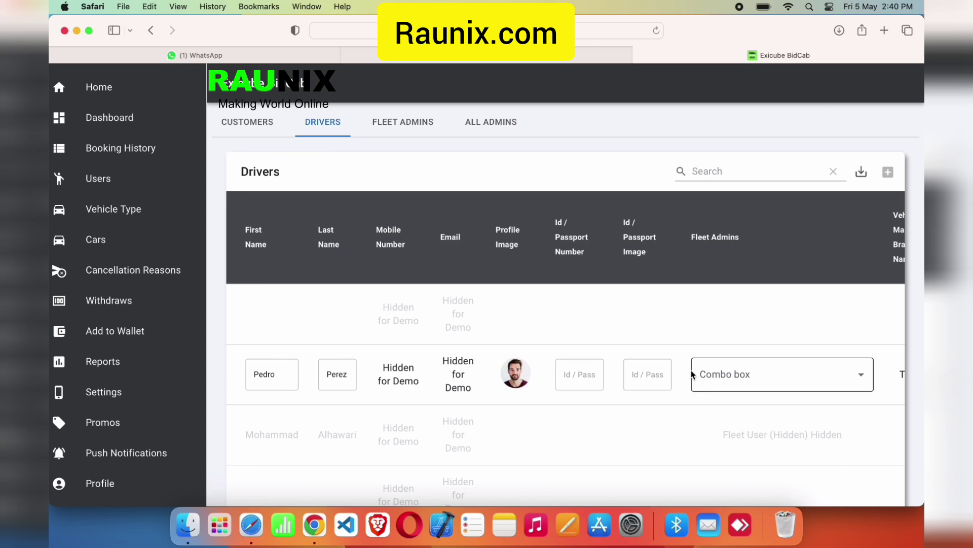
scroll(692, 376, right, 15)
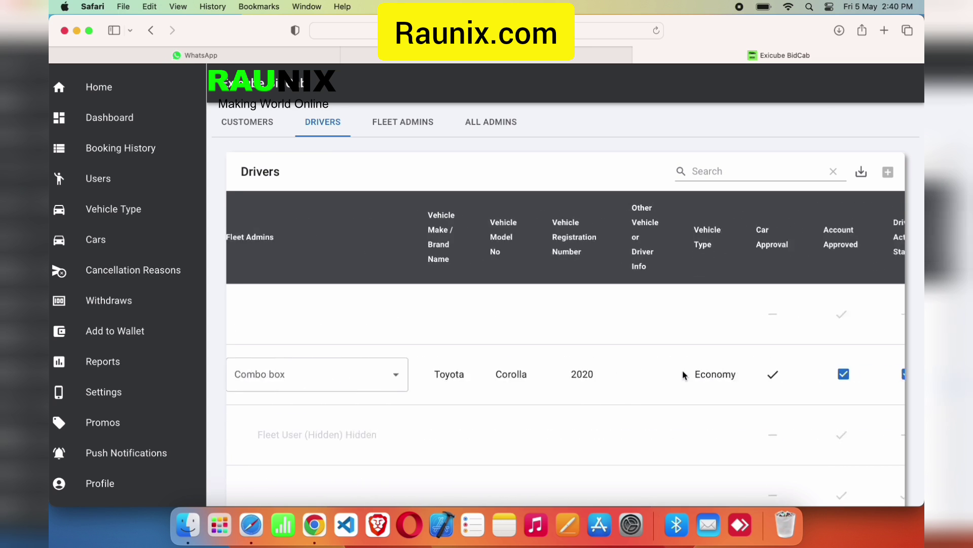
scroll(682, 370, left, 10)
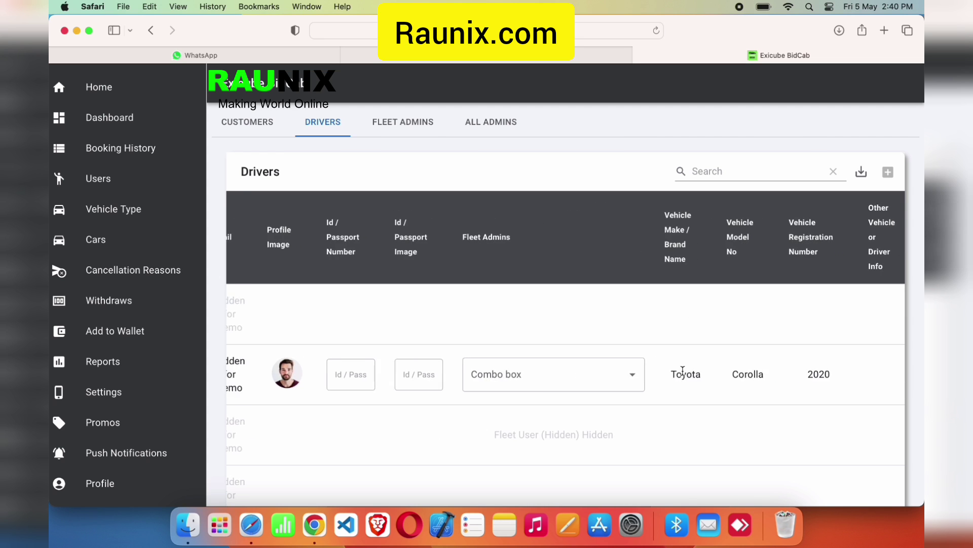
scroll(682, 370, right, 15)
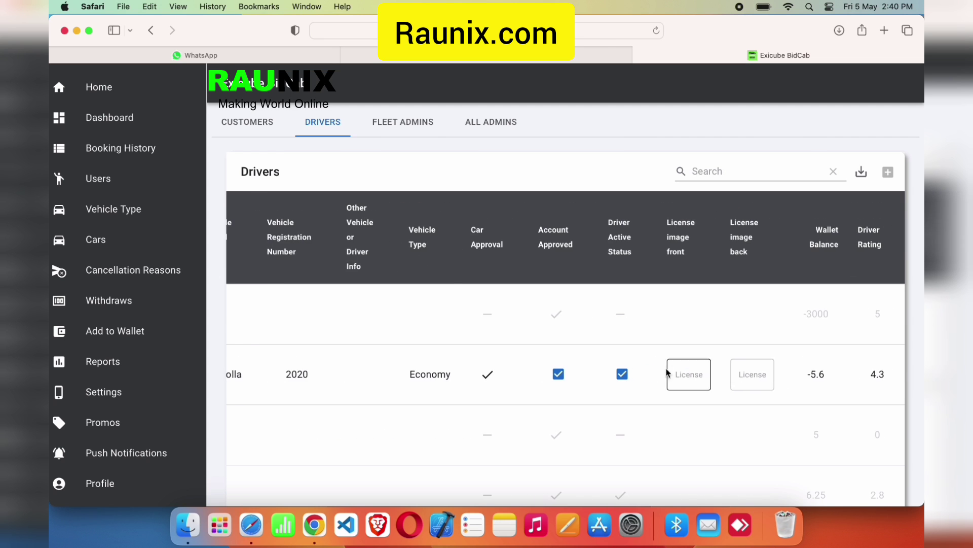
scroll(610, 378, right, 5)
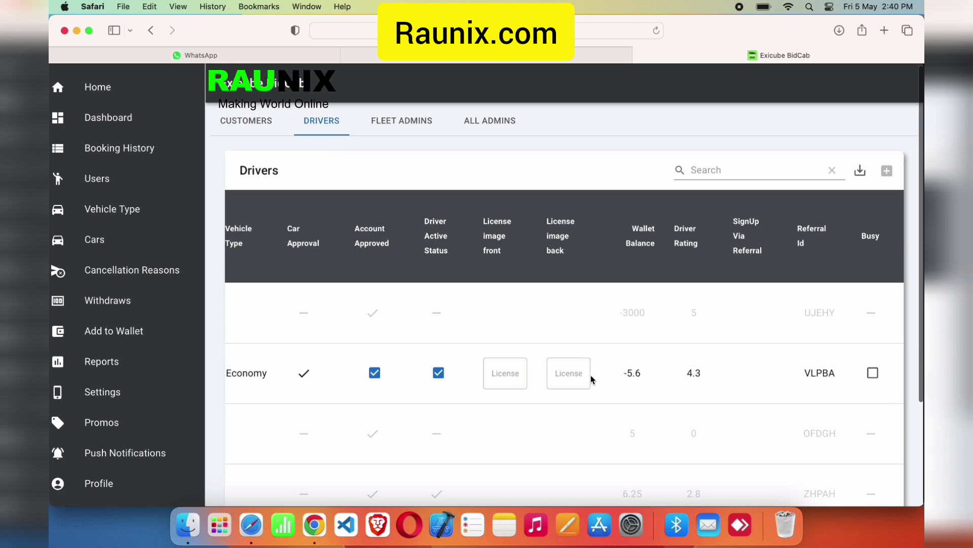
scroll(591, 375, up, 1)
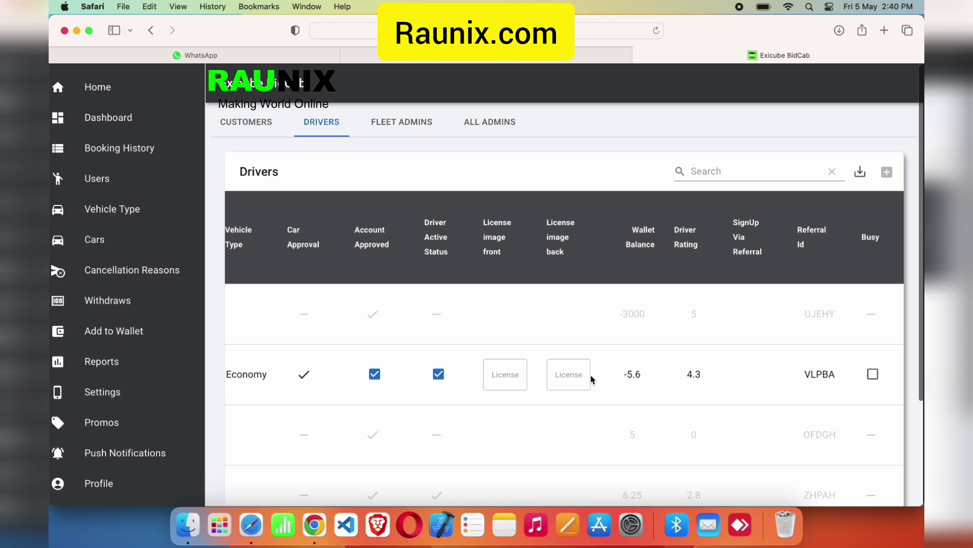
scroll(591, 376, left, 1)
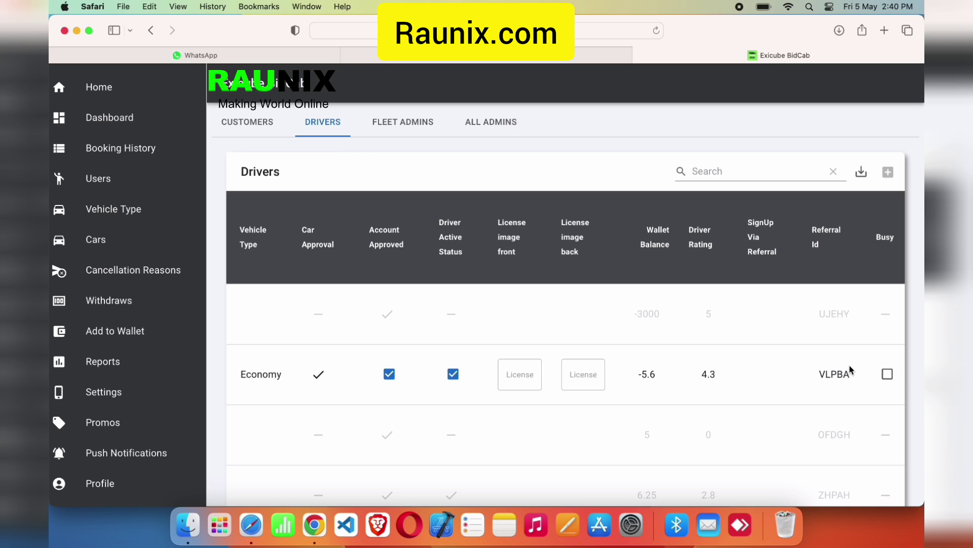
Open the Vehicle Type list showing Economy, Comfort and Exclusive
click(134, 217)
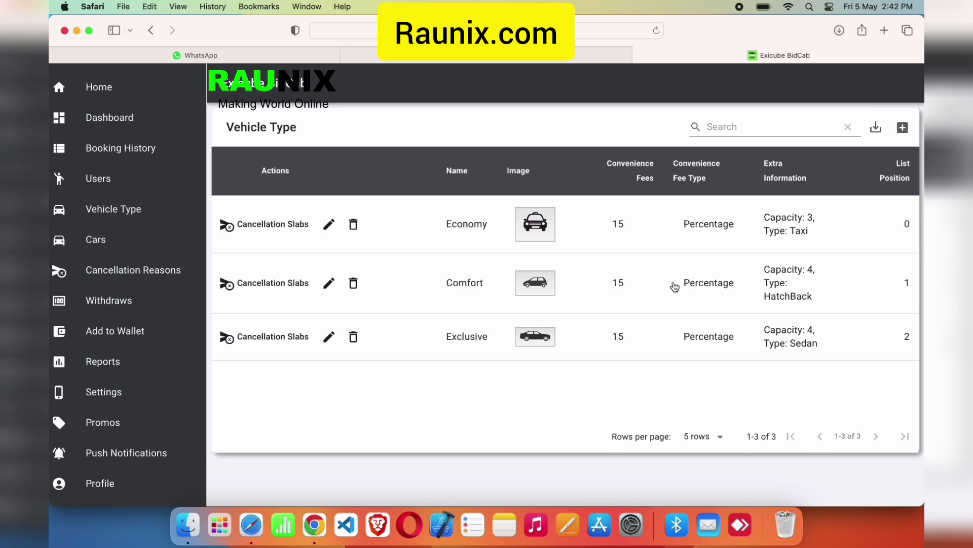
View one vehicle type's cancellation slabs, dismiss them, and open the Withdraws page
click(280, 230)
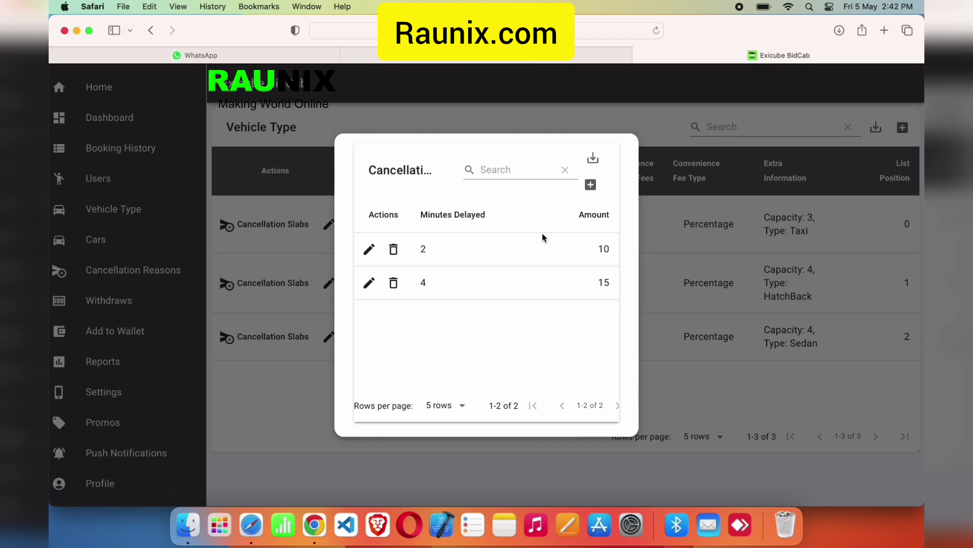
click(687, 321)
click(132, 306)
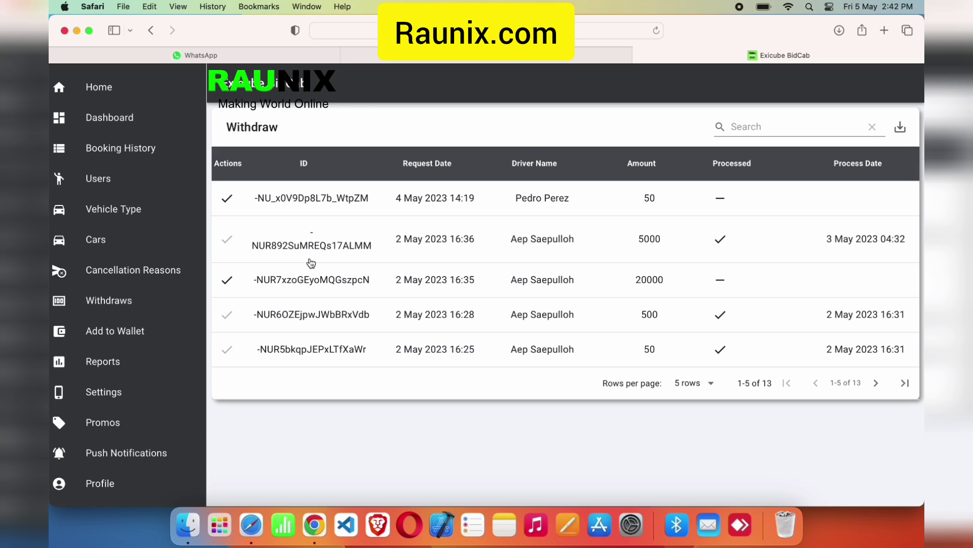
click(177, 271)
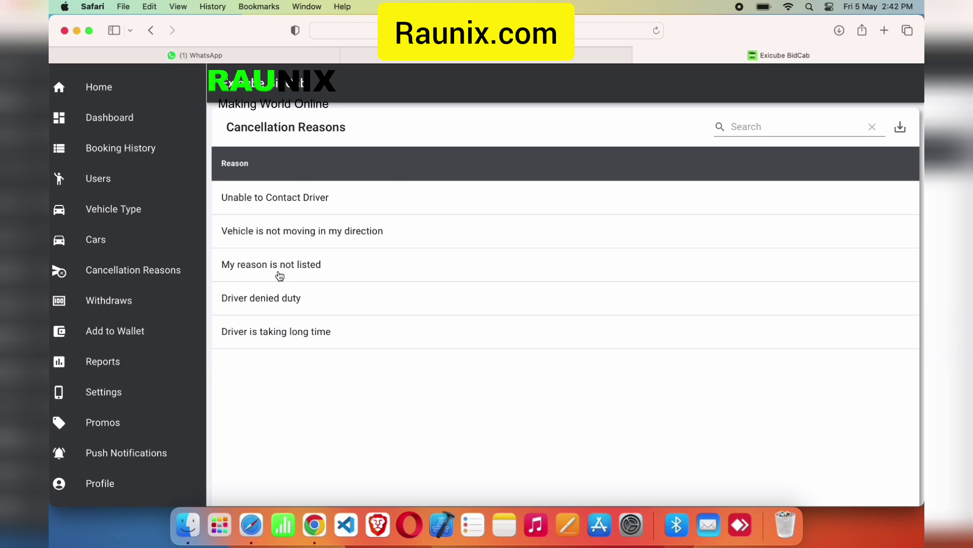
click(152, 301)
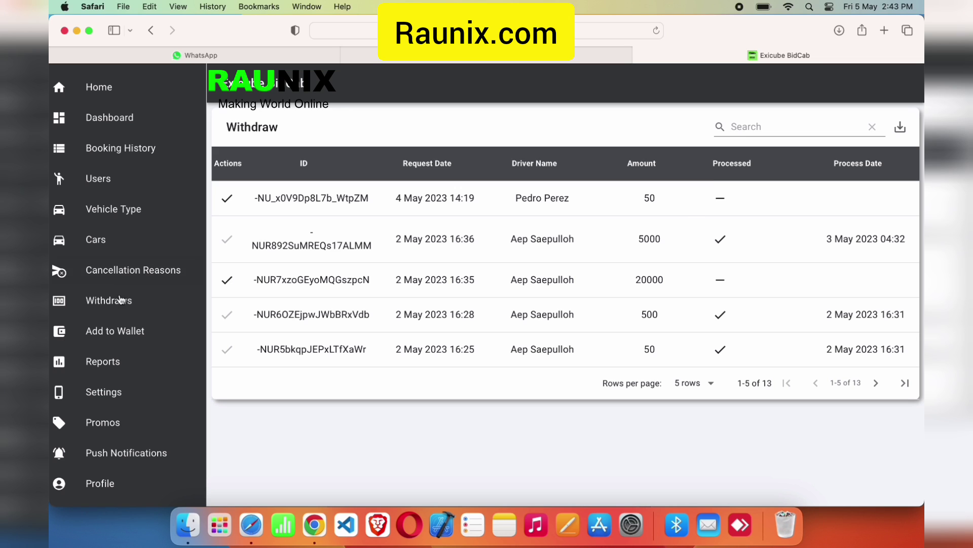
Fill Add to Wallet with a selected user and amount 100, then go to Reports without submitting
click(147, 330)
click(271, 191)
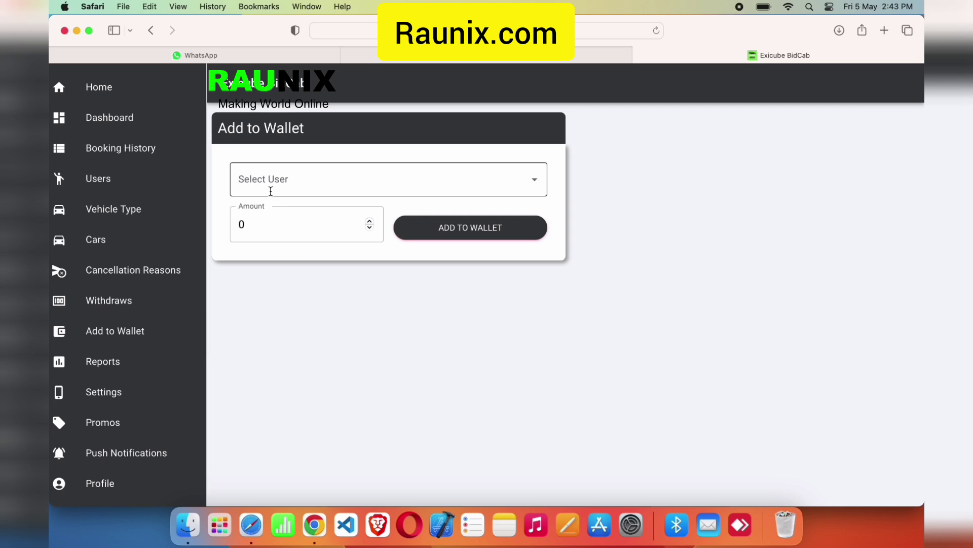
click(277, 189)
click(275, 211)
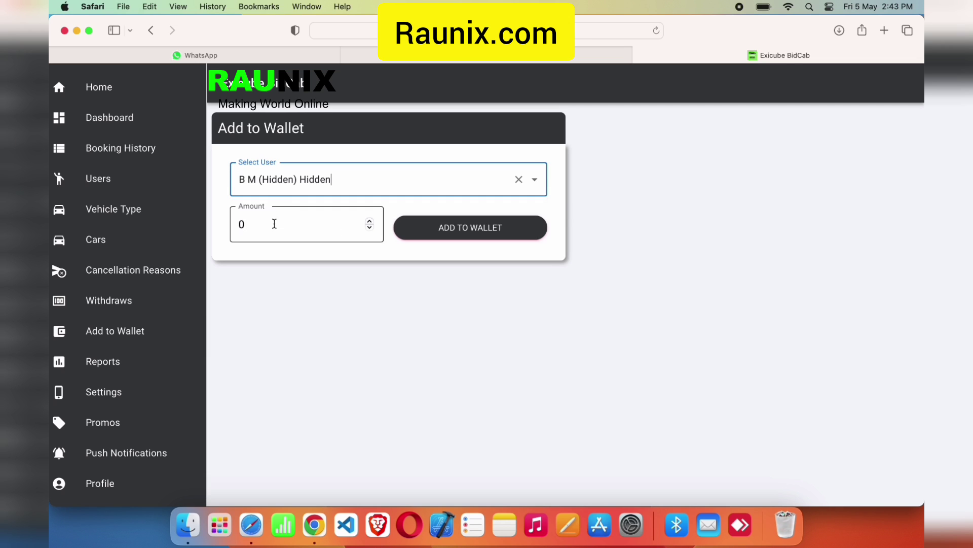
click(274, 224)
text(100)
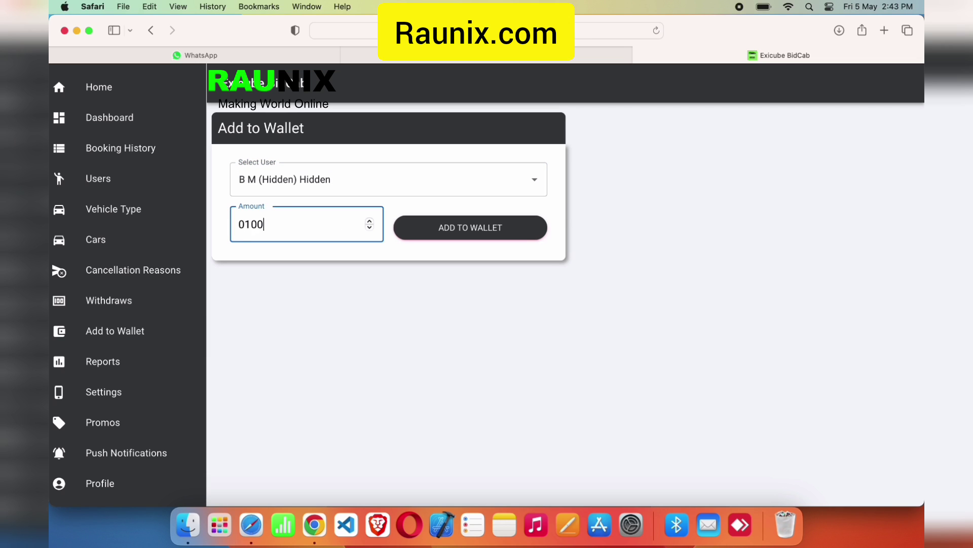
click(123, 362)
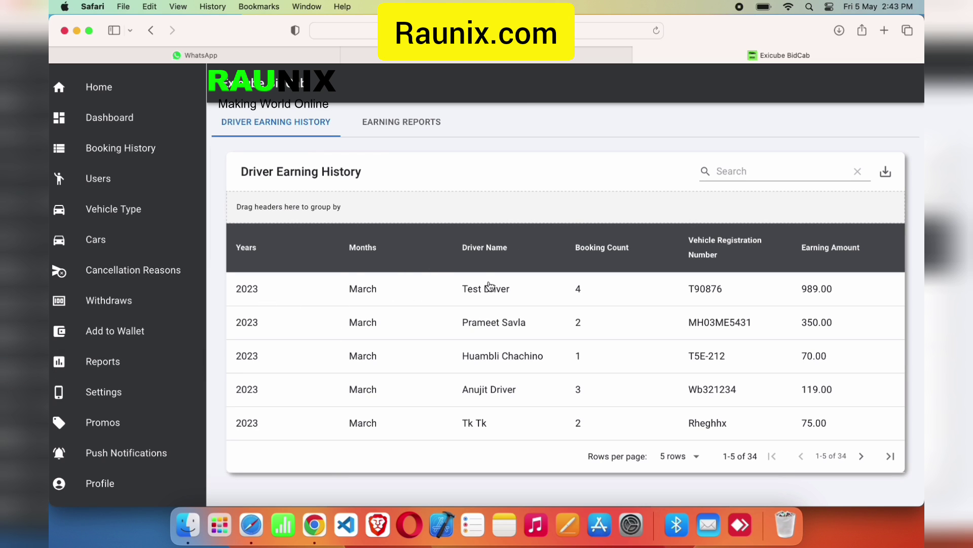
Show the Earning Reports tab and open its CSV/PDF export menu
click(413, 124)
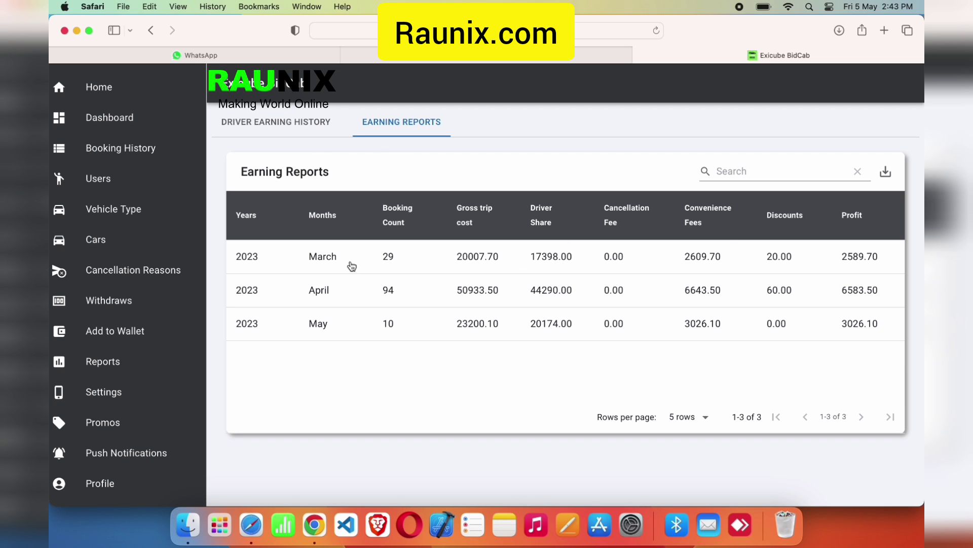
click(302, 125)
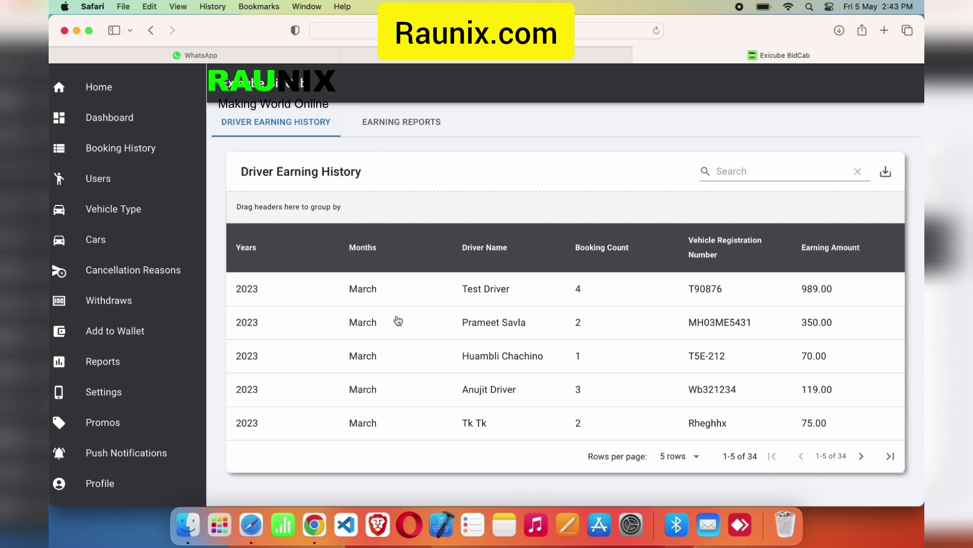
click(375, 133)
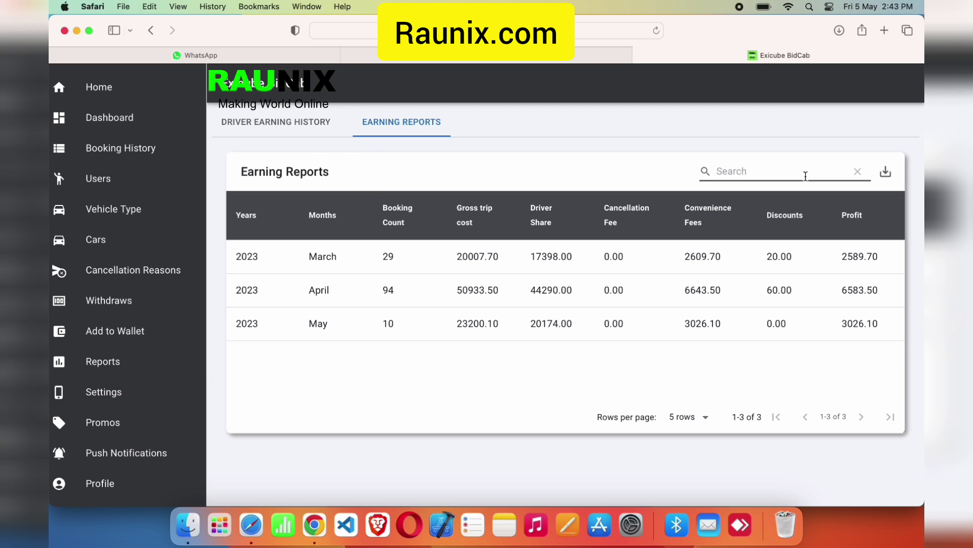
click(898, 171)
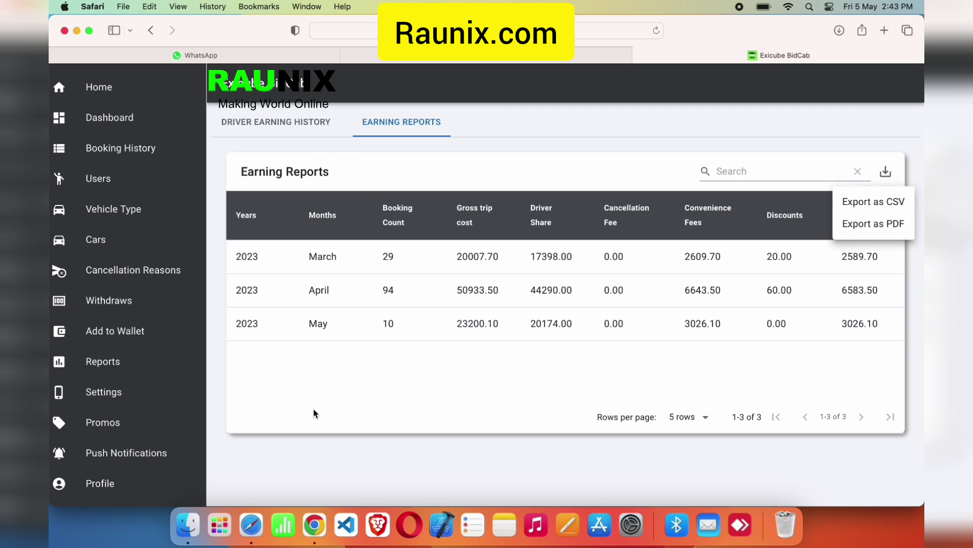
click(147, 374)
Go to Promos and add a new empty promo row
click(135, 391)
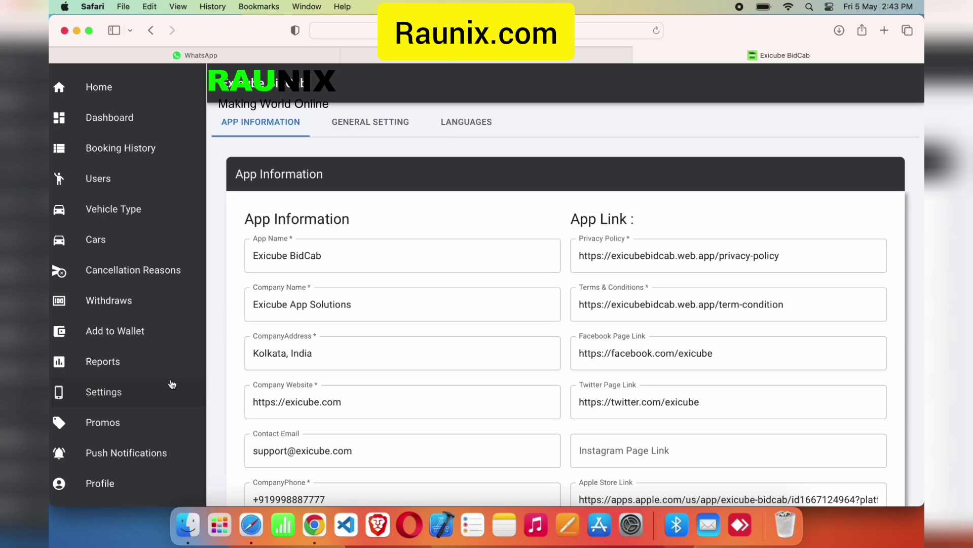
scroll(275, 359, down, 5)
scroll(275, 358, up, 5)
click(104, 420)
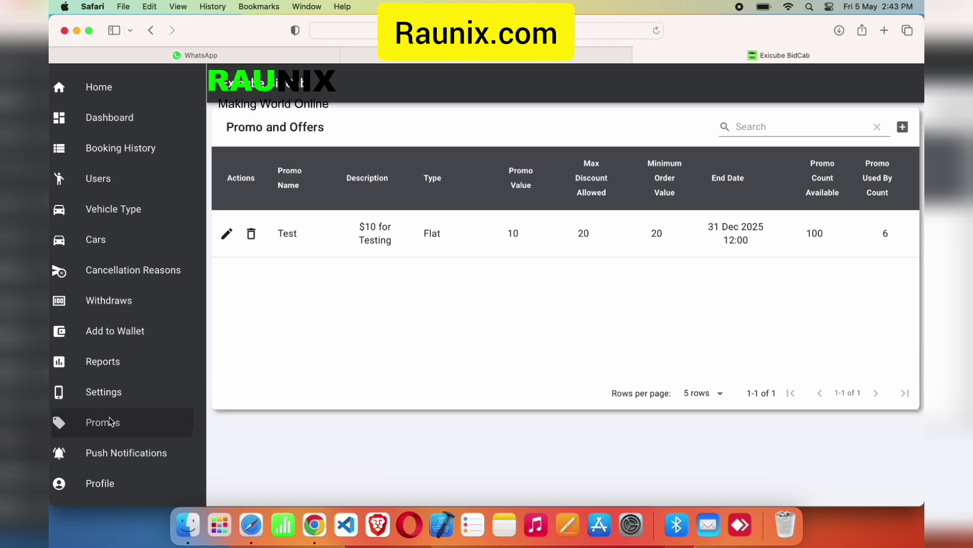
click(904, 127)
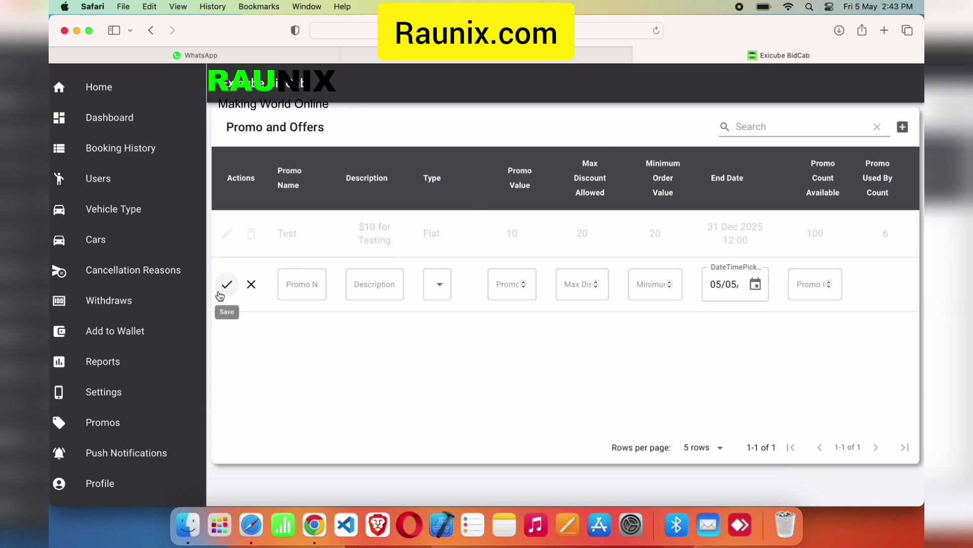
Enter 10%off as both the promo name and description
click(290, 283)
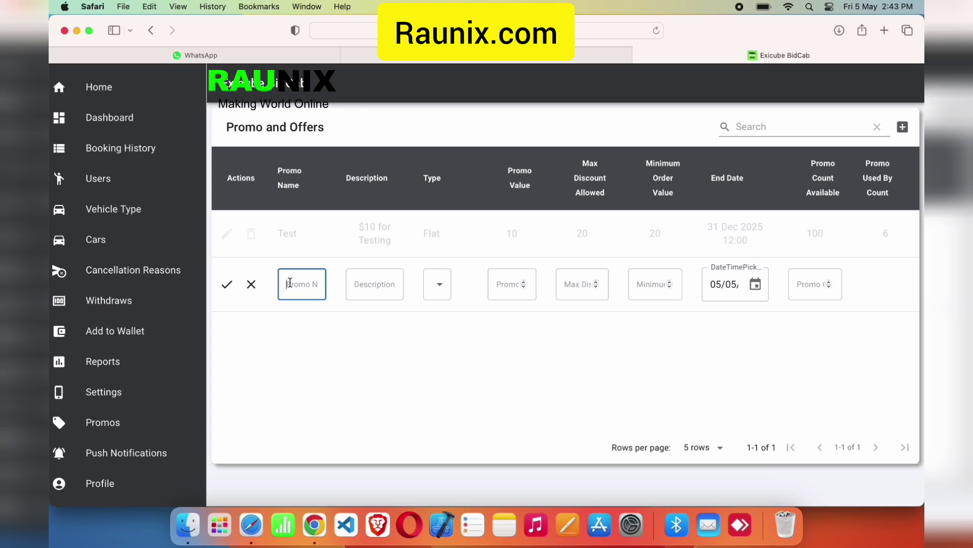
text(1)
key(BackSpace)
text(10%off)
click(375, 282)
click(304, 283)
key(super+a)
key(super+c)
click(348, 288)
key(super+v)
Set the promo type to Percentage, value 10, max discount 100, minimum order 1
click(434, 284)
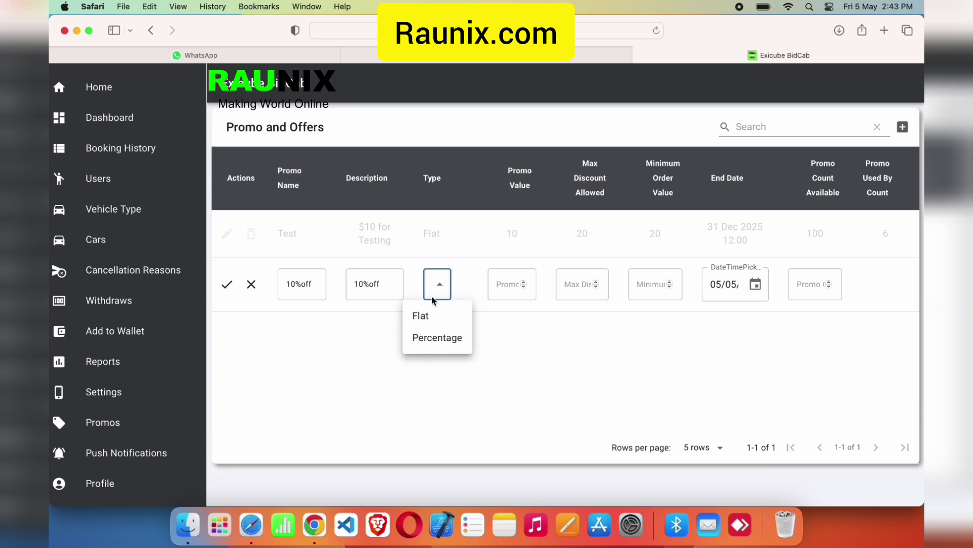
click(440, 345)
click(523, 284)
text(10)
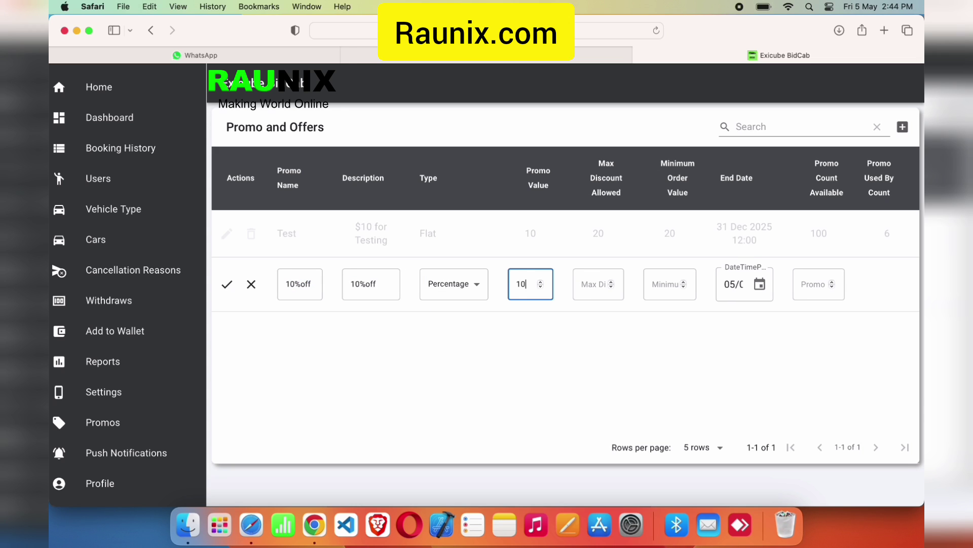
click(594, 284)
text(1)
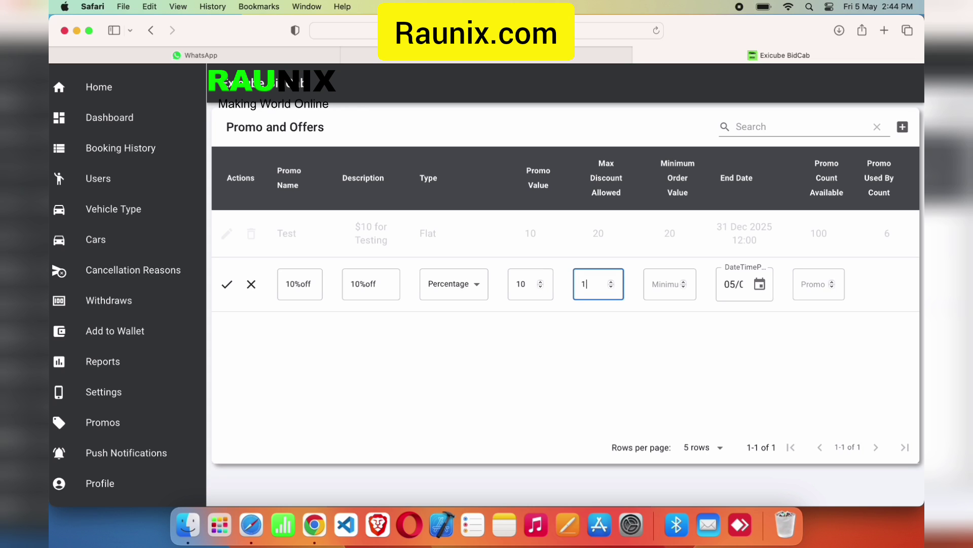
text(00)
click(659, 285)
text(1)
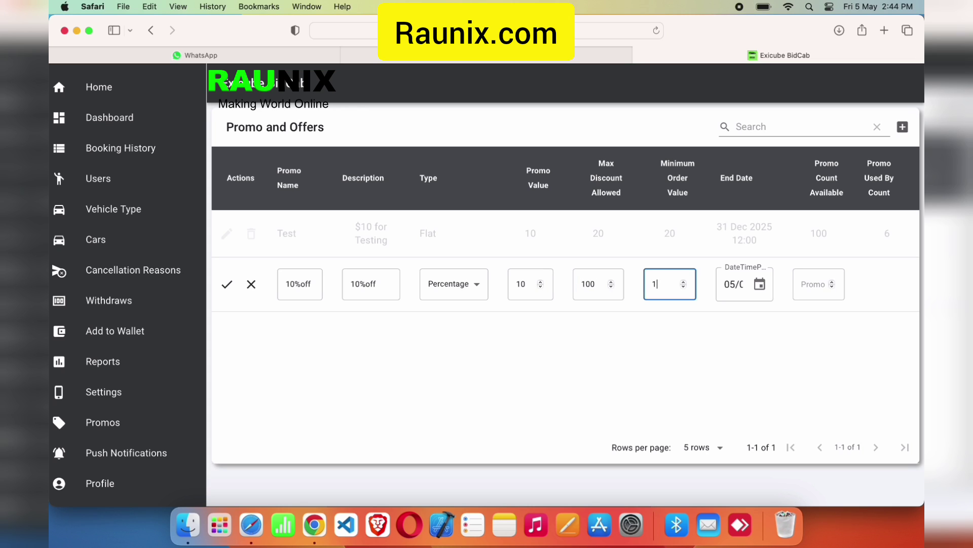
Pick a November 2023 end date and set the promo count to 100
click(742, 288)
click(759, 284)
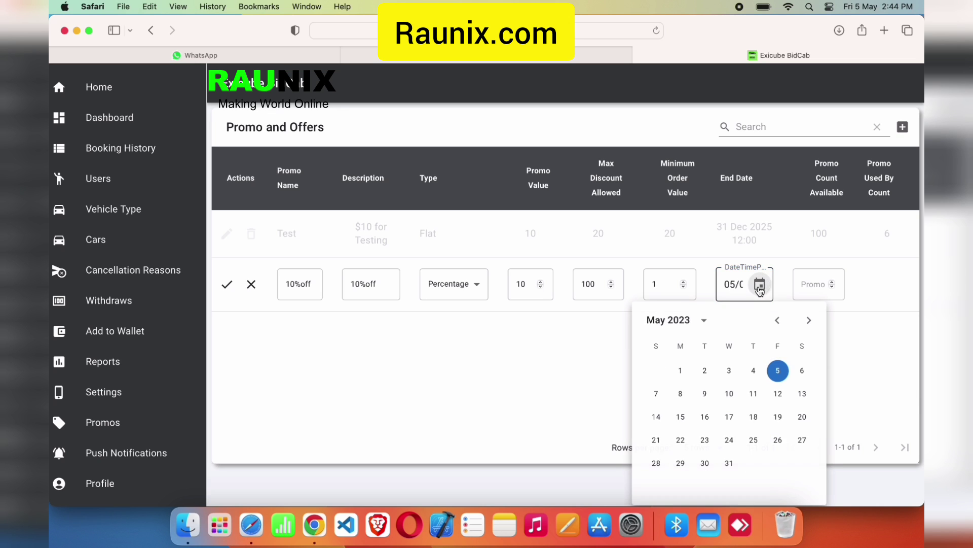
click(810, 327)
click(809, 327)
click(809, 327)
click(809, 327)
click(809, 327)
click(809, 327)
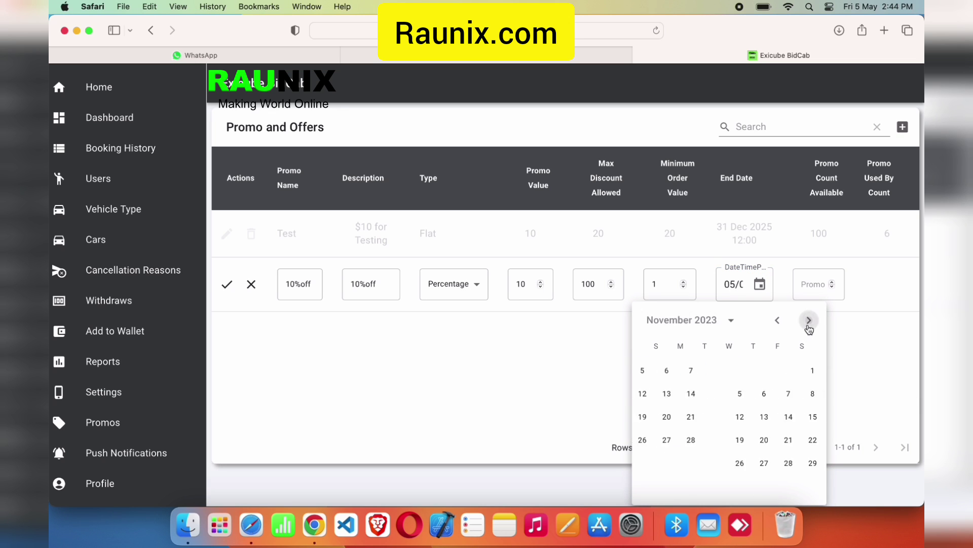
click(808, 416)
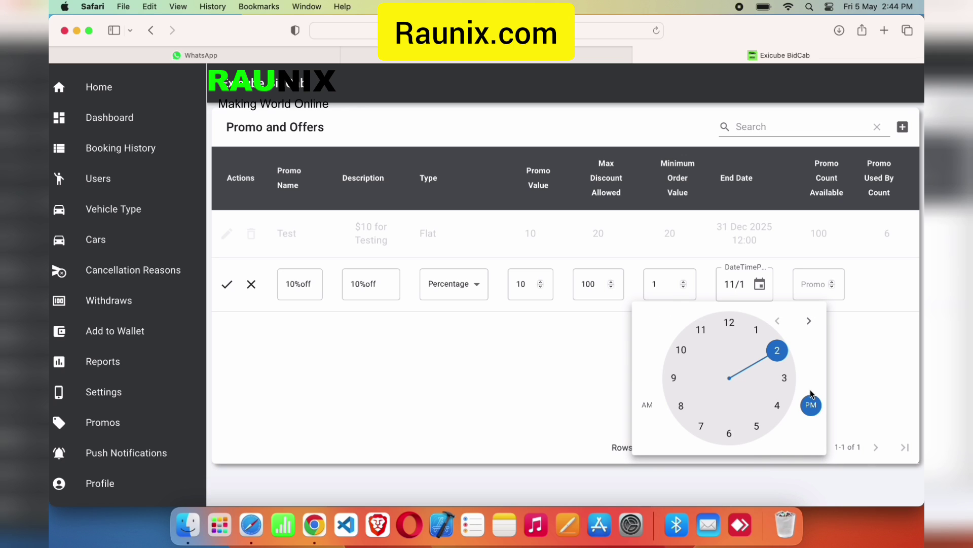
click(809, 292)
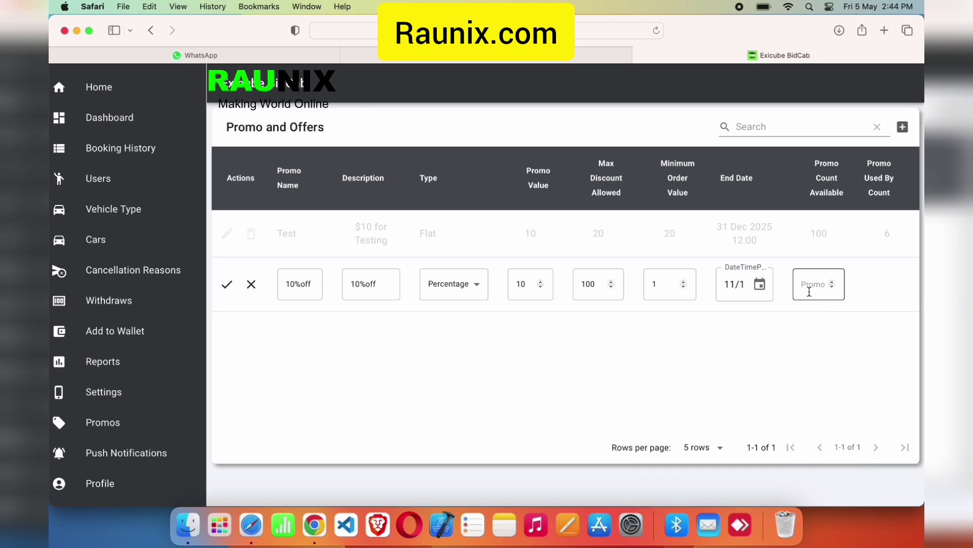
click(809, 292)
text(100)
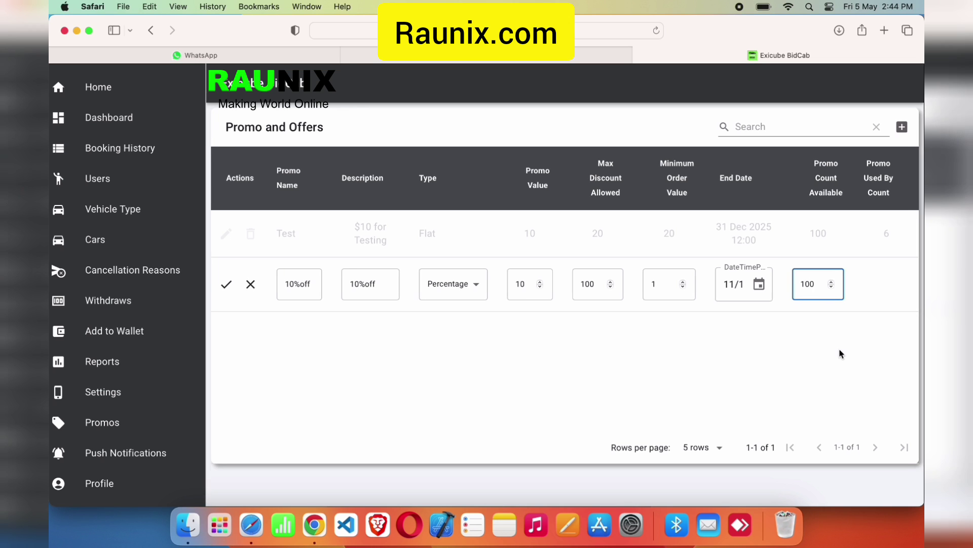
click(887, 242)
double_click(886, 238)
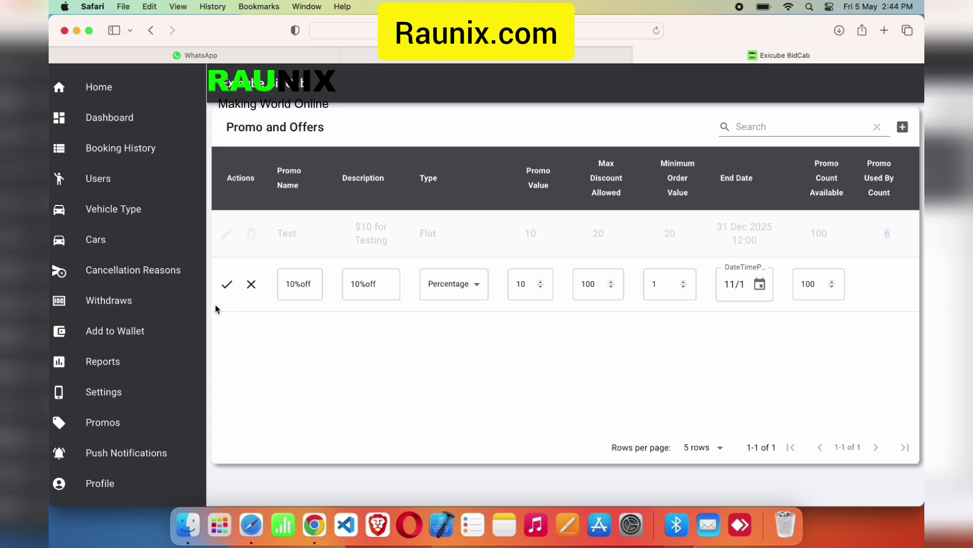
Add a new push notification targeting Android devices and Customer users
click(135, 451)
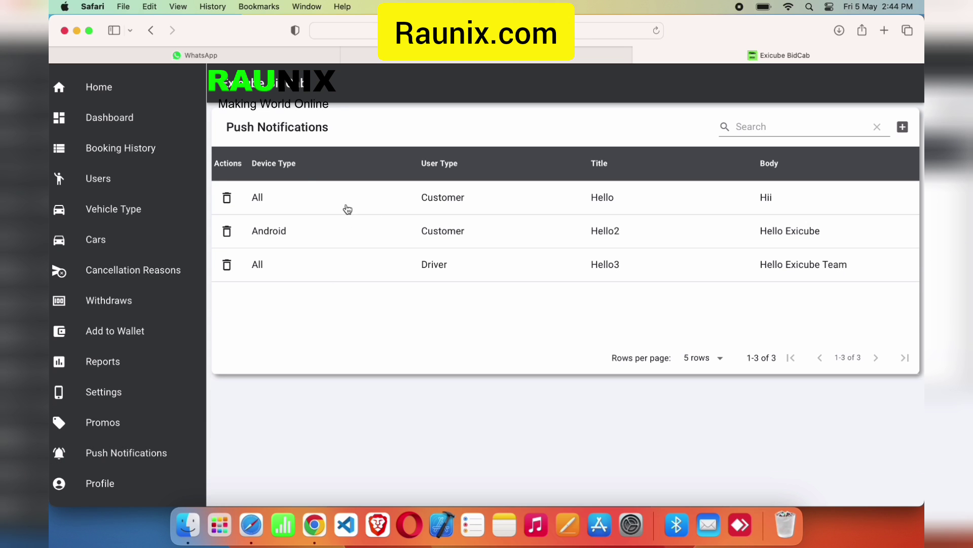
click(903, 127)
click(290, 307)
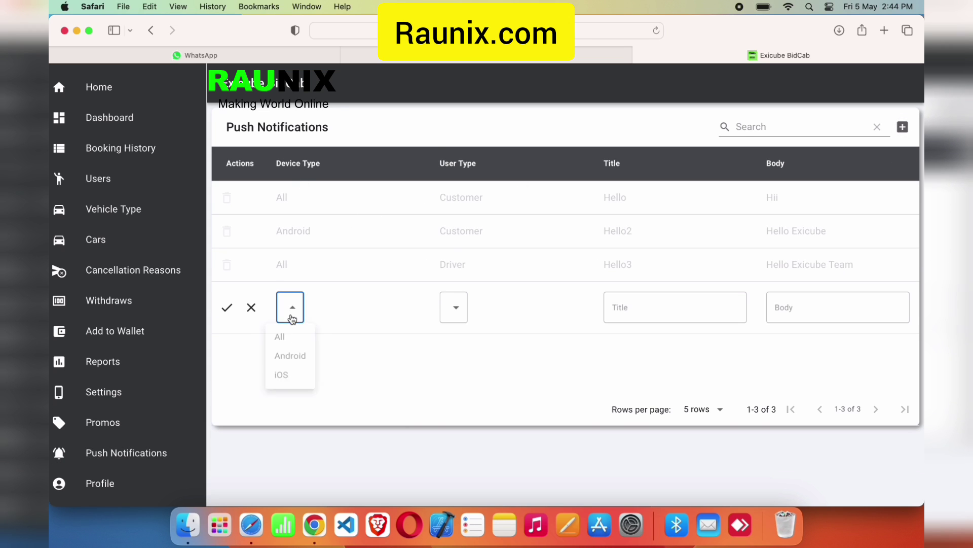
click(296, 354)
click(455, 307)
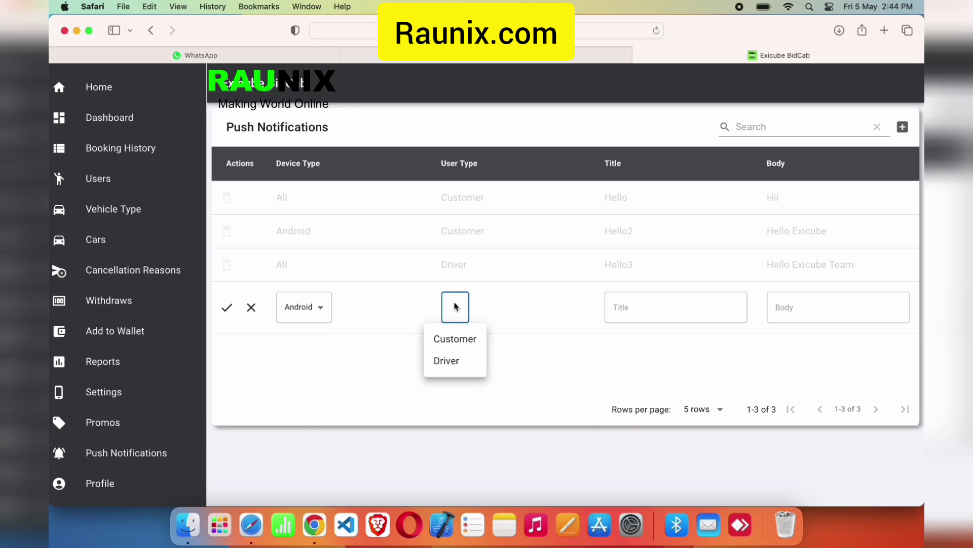
click(456, 339)
Type the notification title and the body 'gdjgjs', then go back to the Dashboard
click(634, 300)
text(hi)
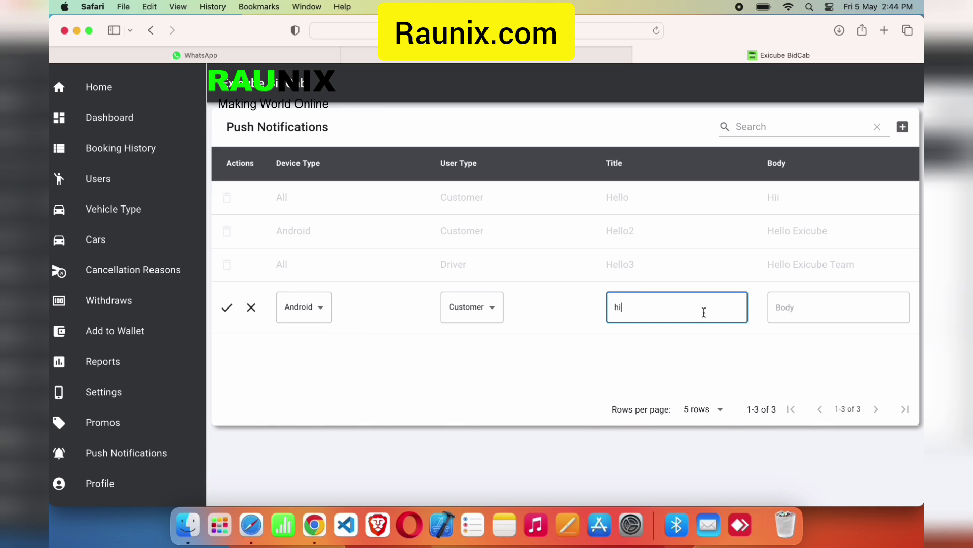
click(789, 306)
text(gdjgjs)
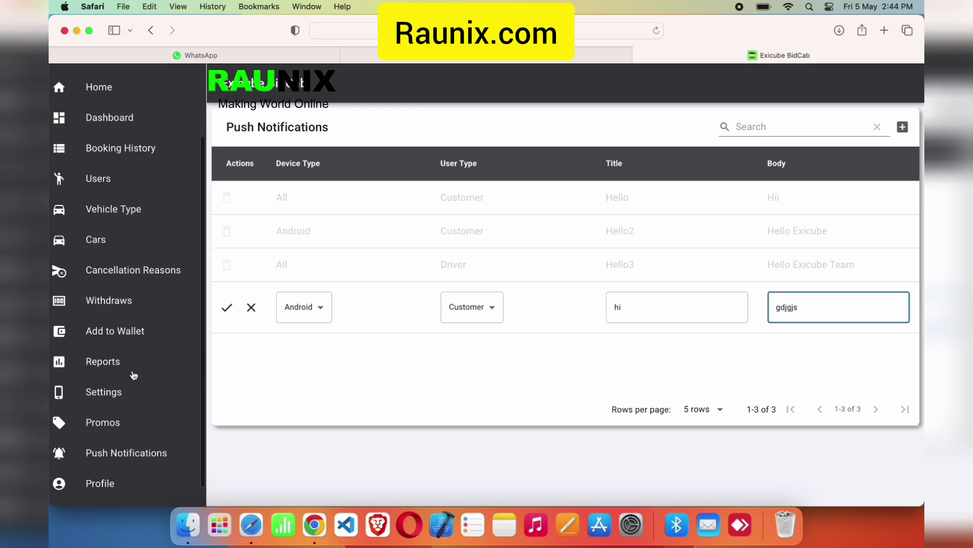
scroll(131, 374, up, 3)
scroll(135, 266, down, 3)
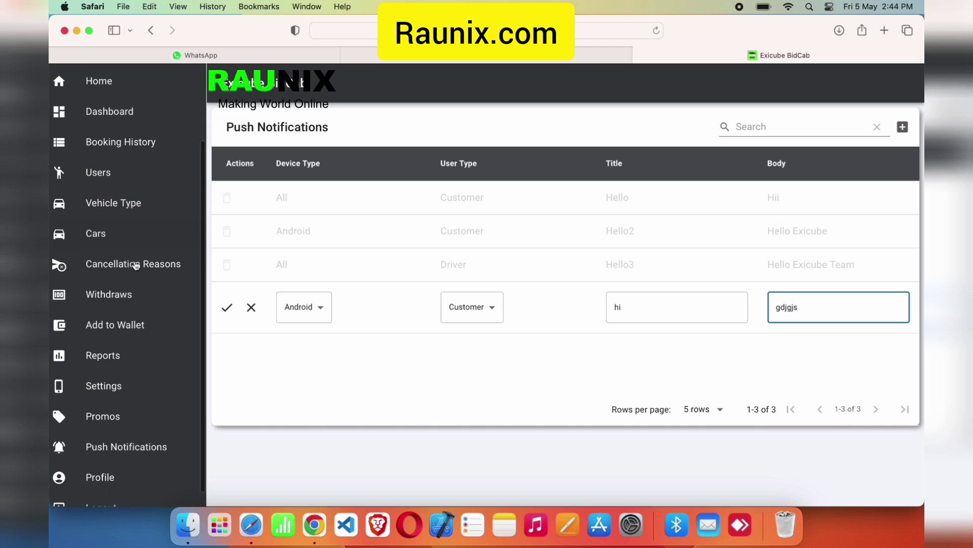
click(125, 116)
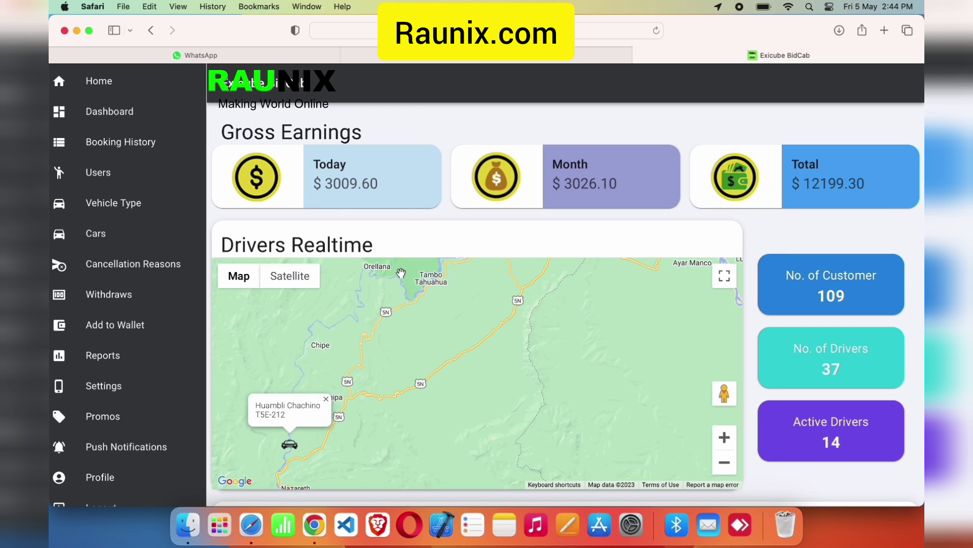
scroll(465, 331, down, 4)
scroll(466, 330, down, 2)
scroll(465, 330, up, 6)
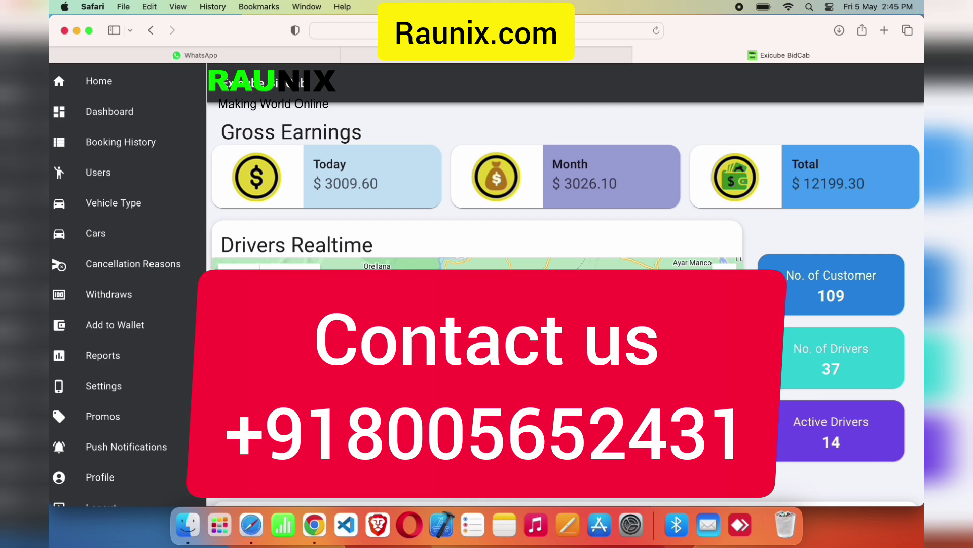
key(super+shift+5)
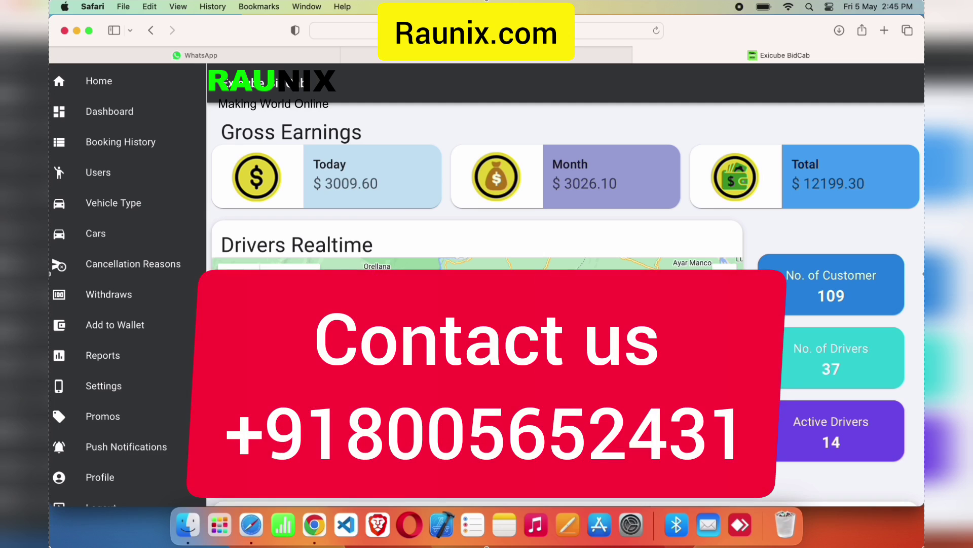